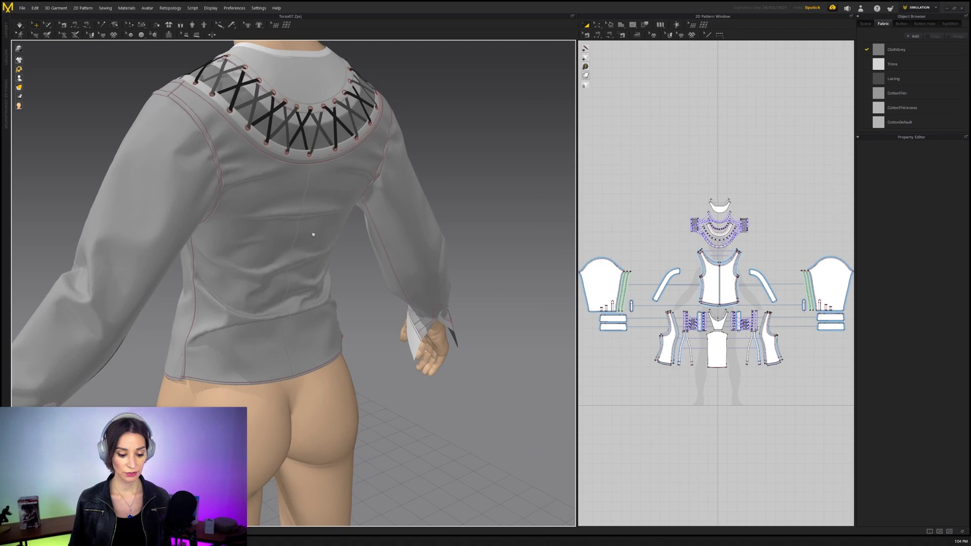
- Examine the laced shirt's fit from the back, front and sides, including the sleeves and cuffs
right_click_drag(283, 237, 475, 237)
scroll(283, 235, "down", 3)
right_click_drag(212, 230, 367, 242)
scroll(289, 225, "up", 2)
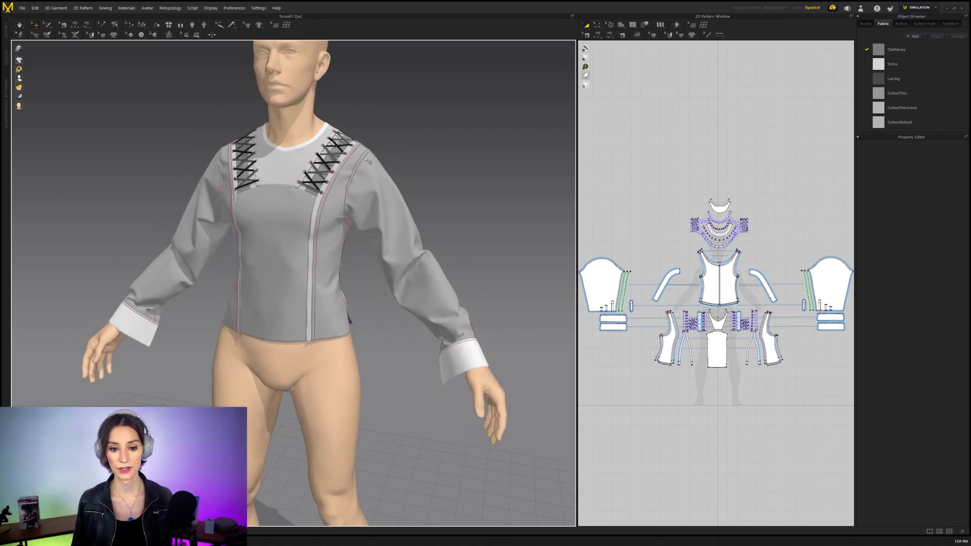
mouse_move(310, 205)
right_mouse_down()
mouse_move(364, 217)
mouse_move(320, 218)
right_mouse_up()
scroll(320, 219, "up", 1)
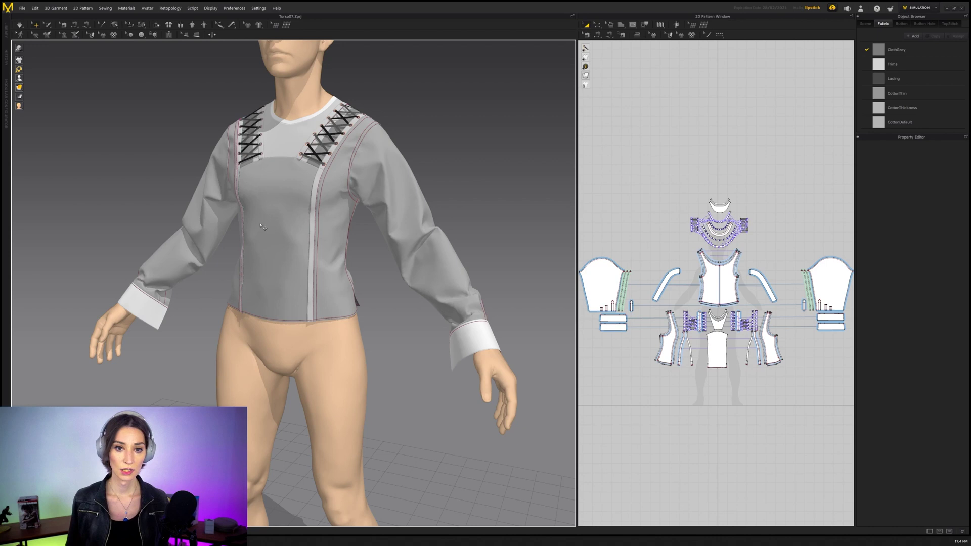
right_click_drag(265, 168, 304, 220)
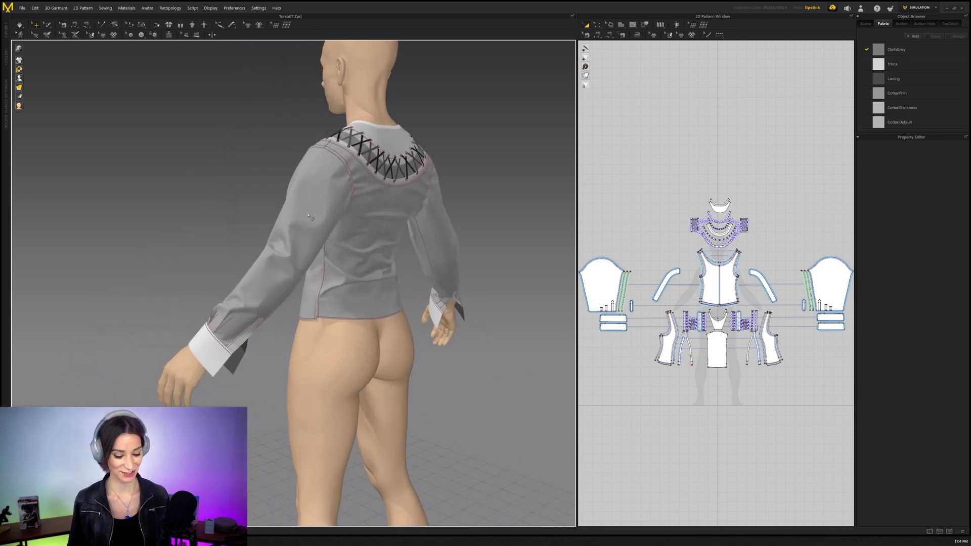
right_click_drag(306, 218, 343, 223)
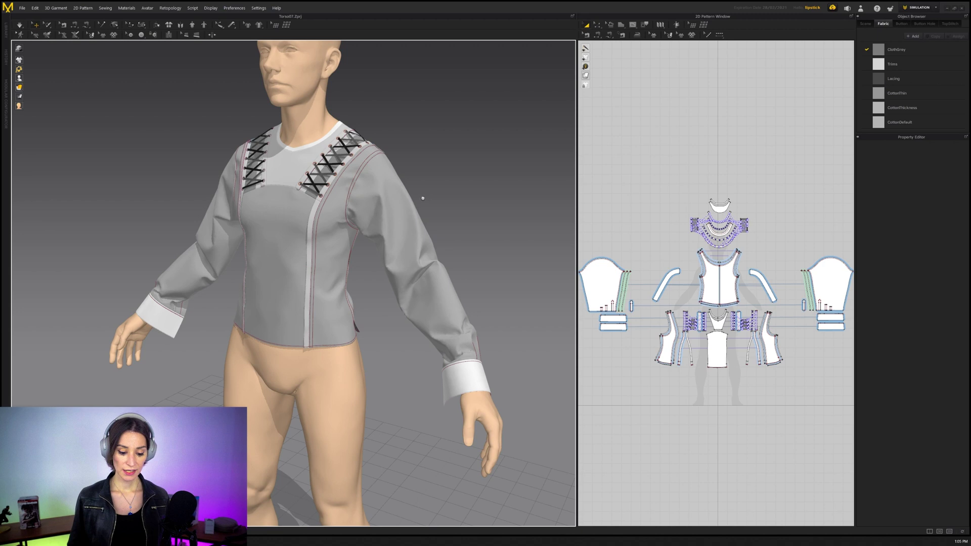
right_click_drag(425, 200, 290, 199)
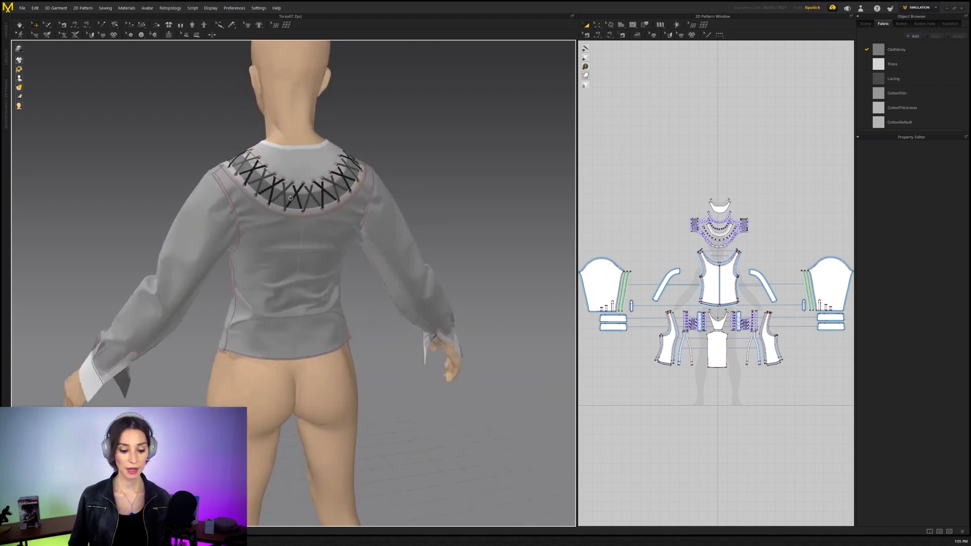
- Examine the horizontal folds and wrinkles on the shirt's back between the armholes and the waist
scroll(290, 199, "up", 6)
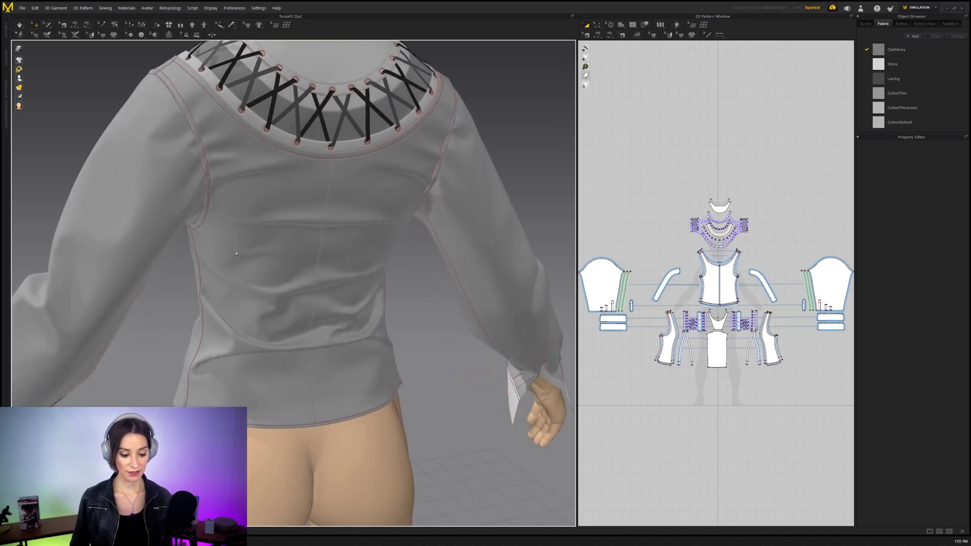
right_click_drag(308, 264, 285, 267)
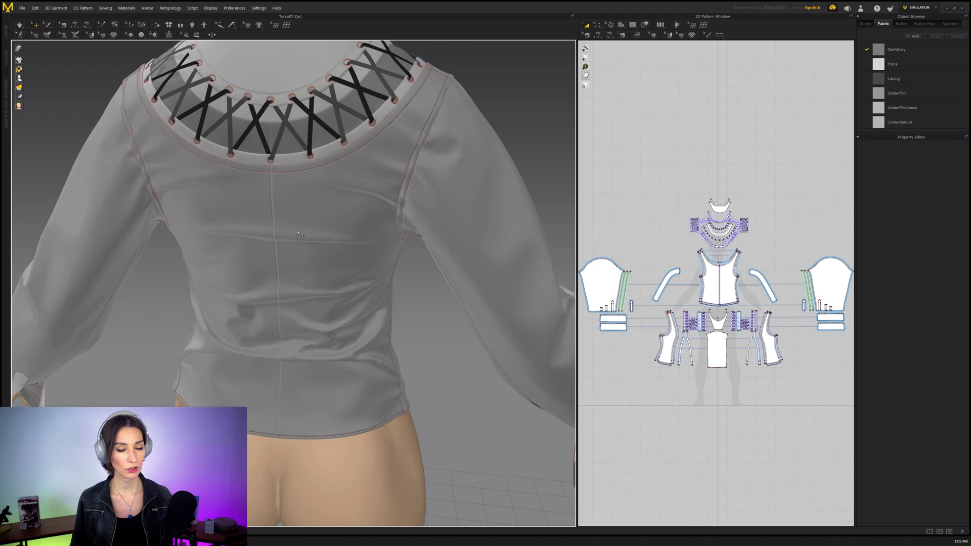
scroll(297, 227, "down", 4)
right_click_drag(296, 228, 332, 253)
scroll(333, 254, "up", 4)
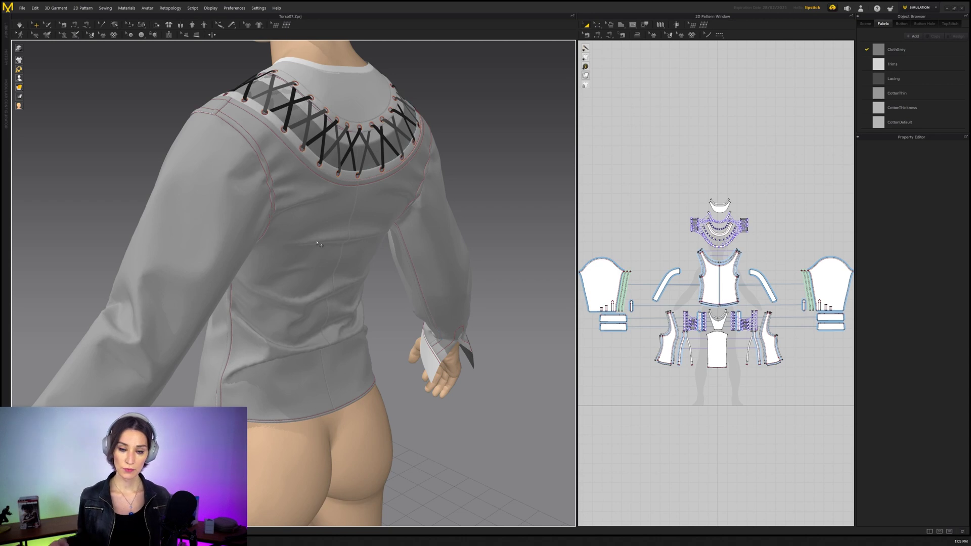
right_click_drag(317, 243, 388, 256)
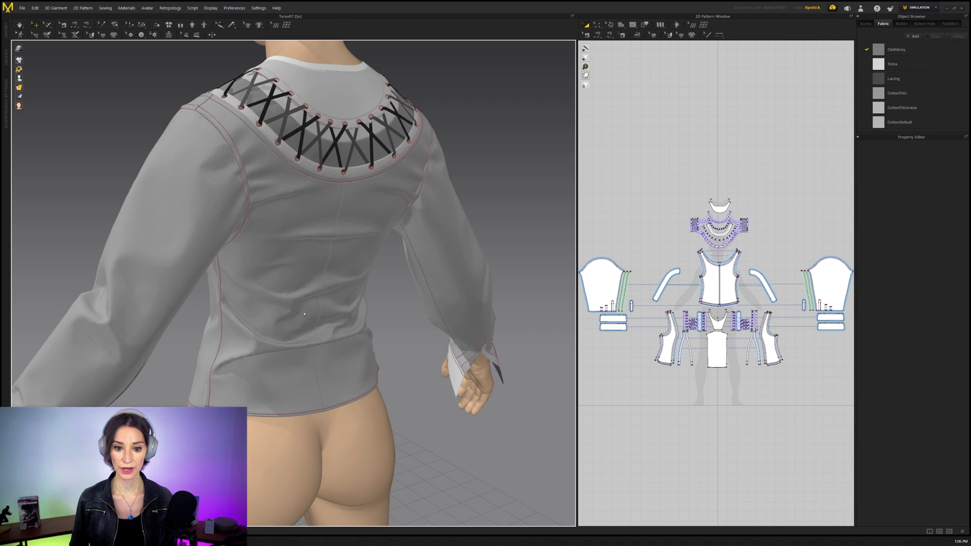
scroll(304, 314, "down", 5)
right_click_drag(343, 312, 303, 310)
scroll(303, 310, "up", 2)
scroll(305, 307, "up", 1)
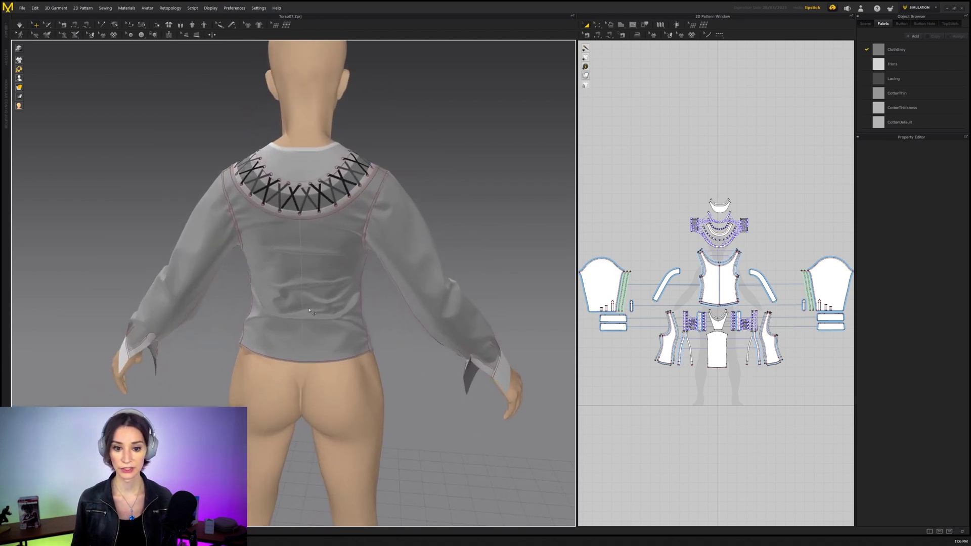
scroll(313, 313, "up", 2)
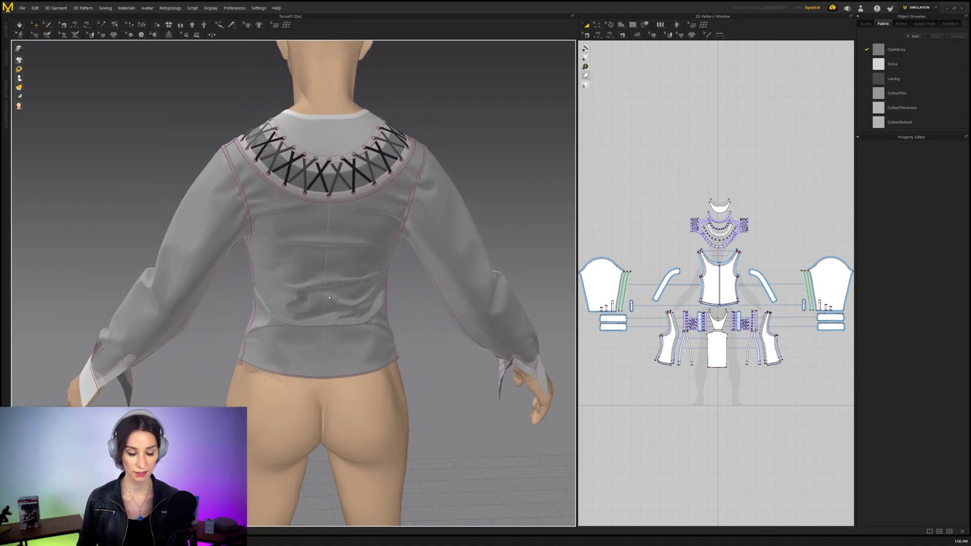
scroll(272, 276, "up", 2)
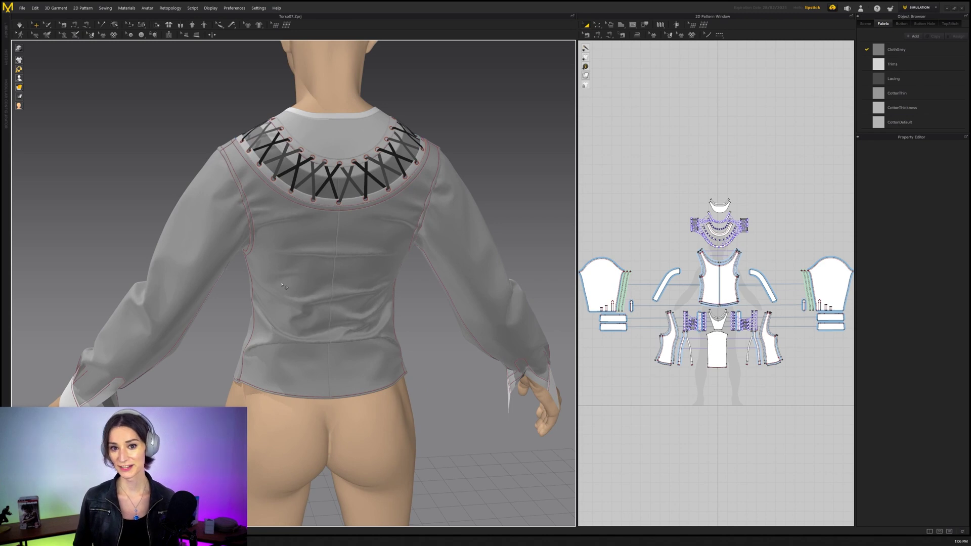
middle_click_drag(285, 270, 284, 273)
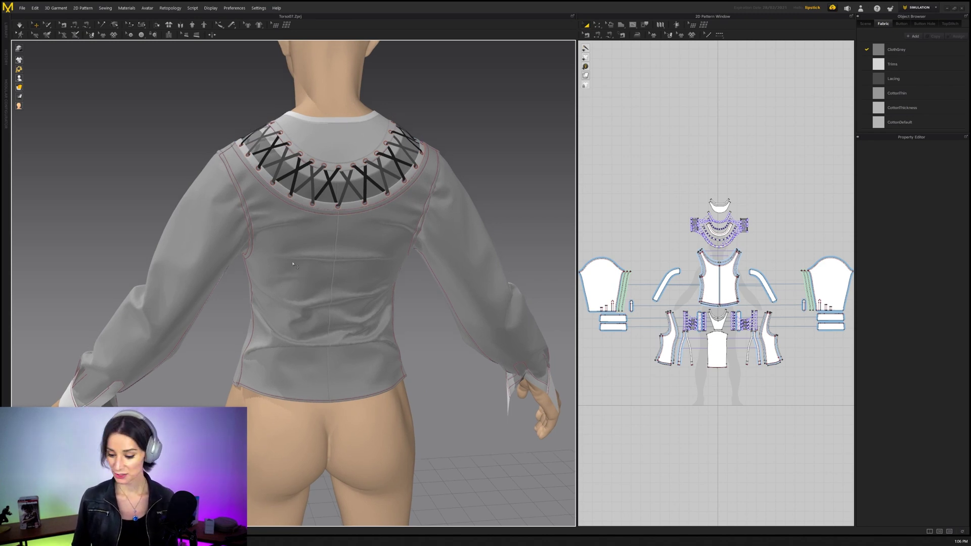
right_click_drag(292, 262, 297, 259)
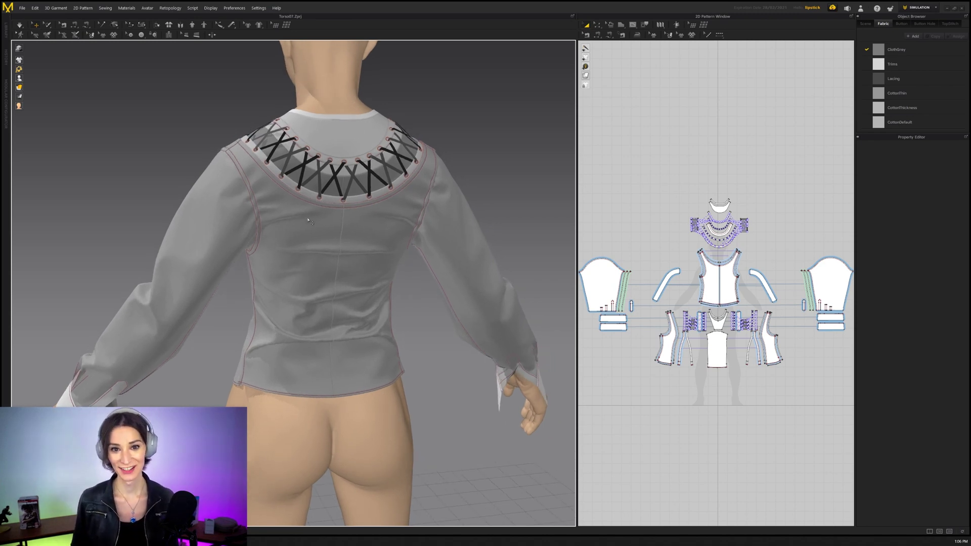
right_click_drag(273, 185, 304, 164)
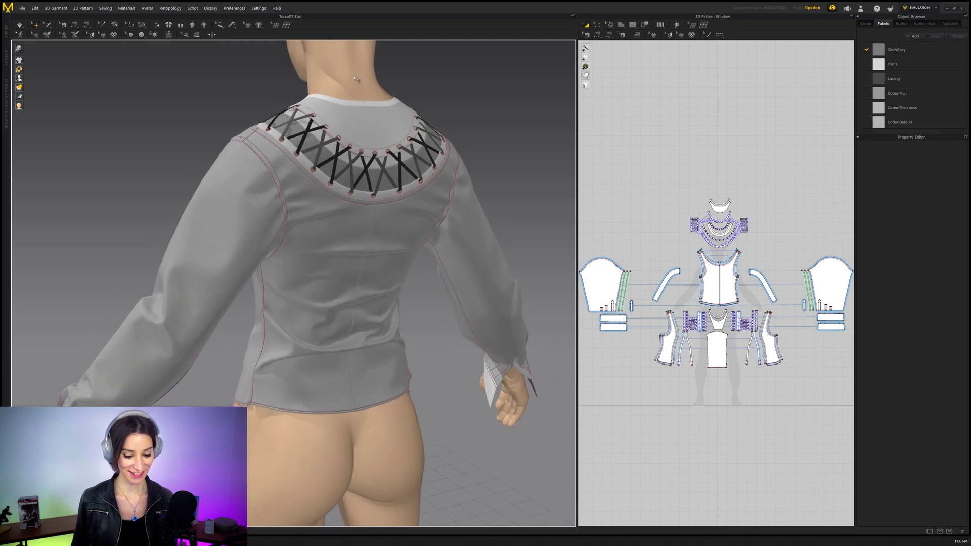
- Change the avatar's material color to black
left_click(353, 76)
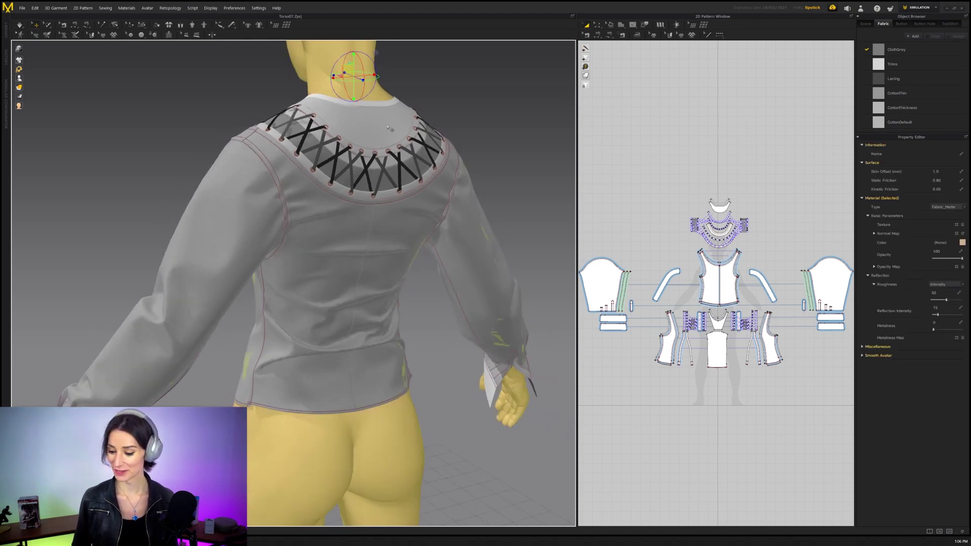
left_click(962, 243)
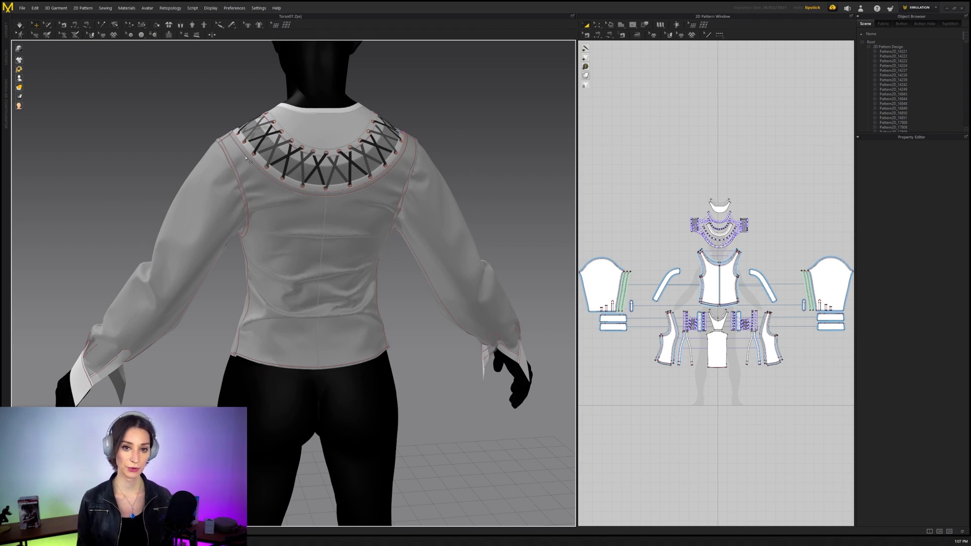
- Display the strain map on the shirt, run the simulation, and compare the tension on the back and front
key("alt+7")
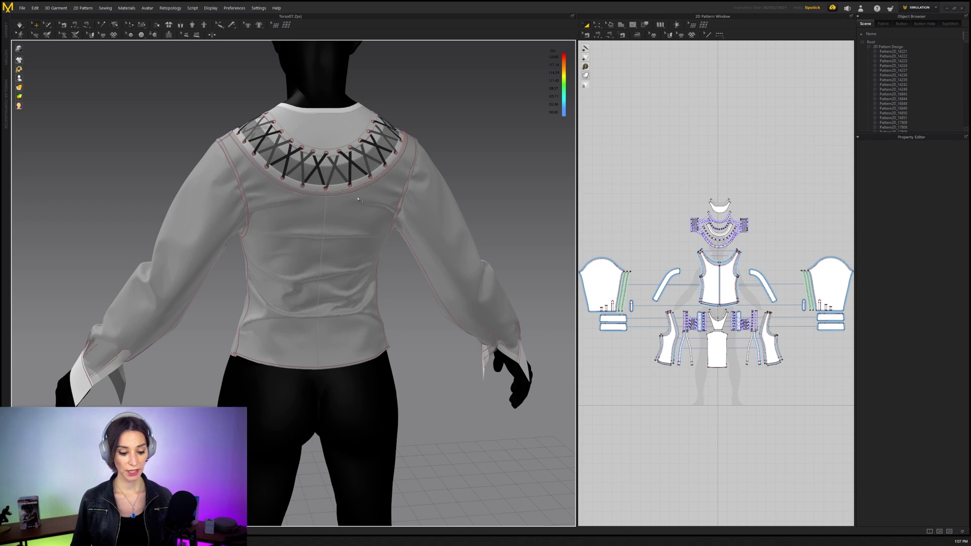
key("space")
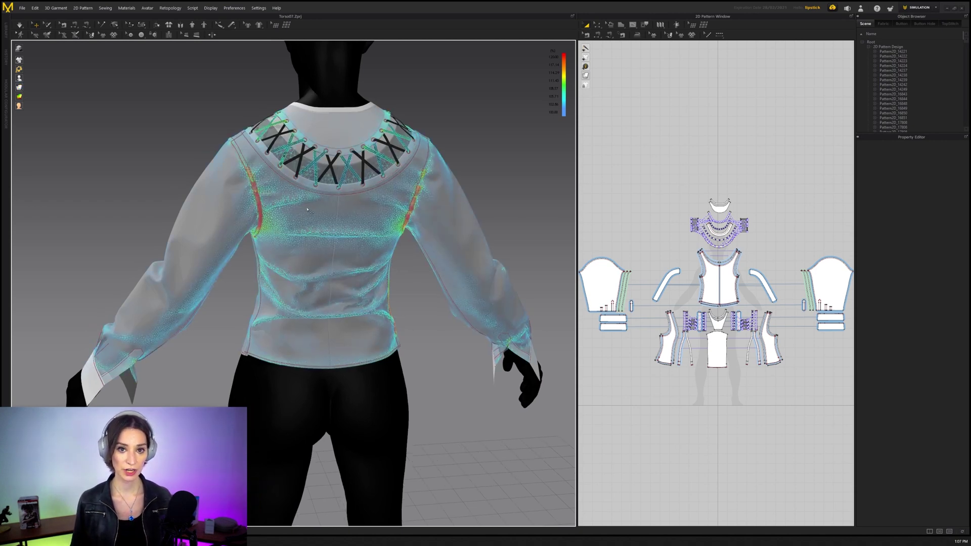
scroll(318, 207, "up", 5)
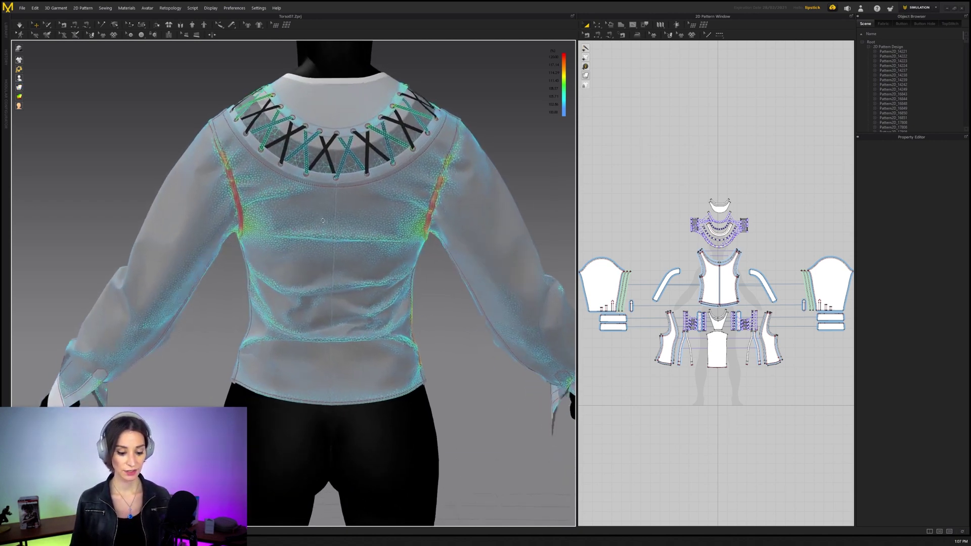
right_click_drag(359, 228, 461, 191)
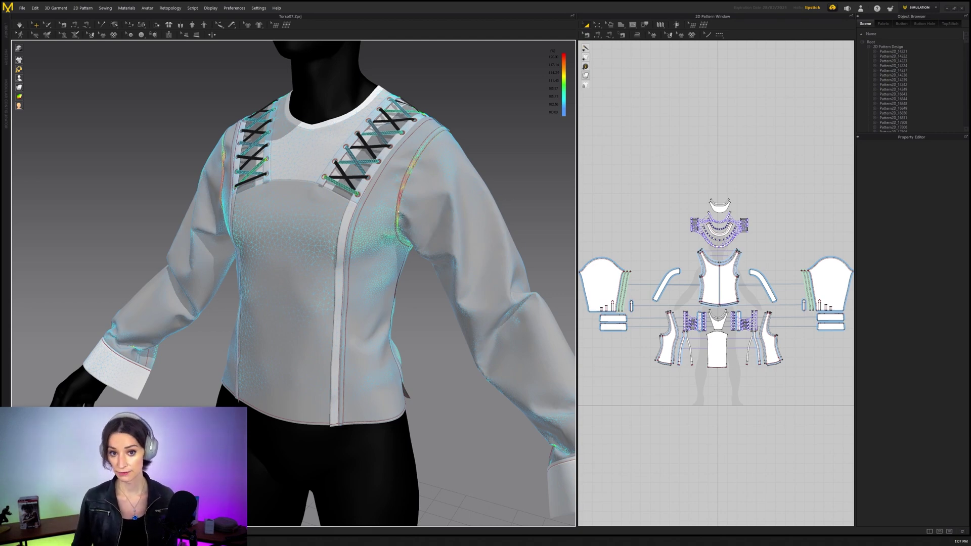
right_click_drag(380, 249, 329, 257)
scroll(326, 258, "down", 3)
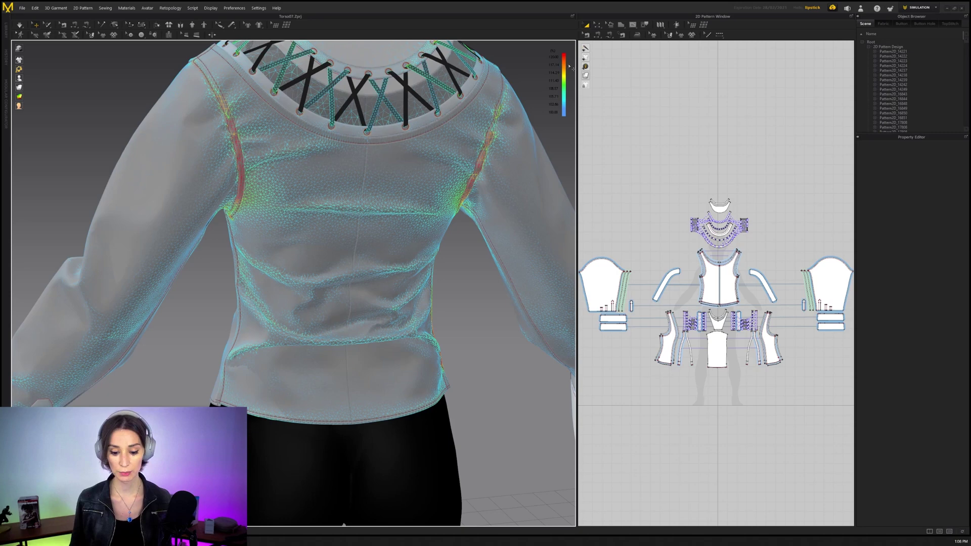
- Inspect the strain map around the back armholes, side seams and folds across the lower back
middle_click_drag(396, 145, 429, 82)
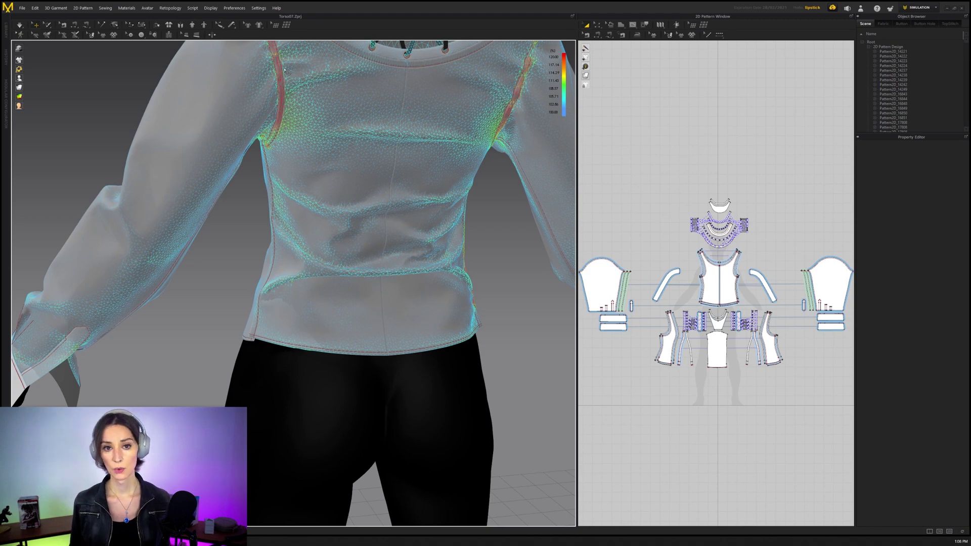
scroll(318, 150, "down", 2)
right_click_drag(319, 150, 248, 313)
scroll(271, 225, "up", 2)
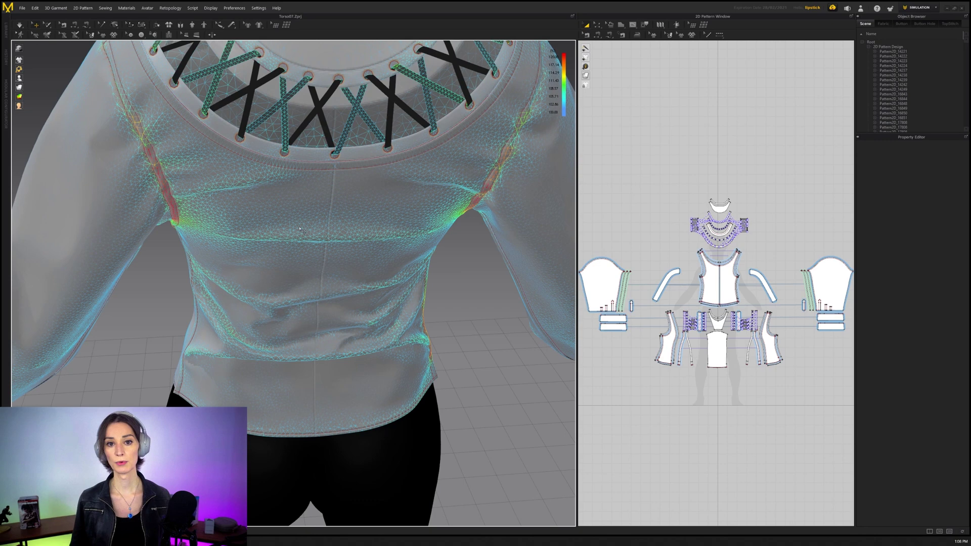
scroll(296, 230, "down", 5)
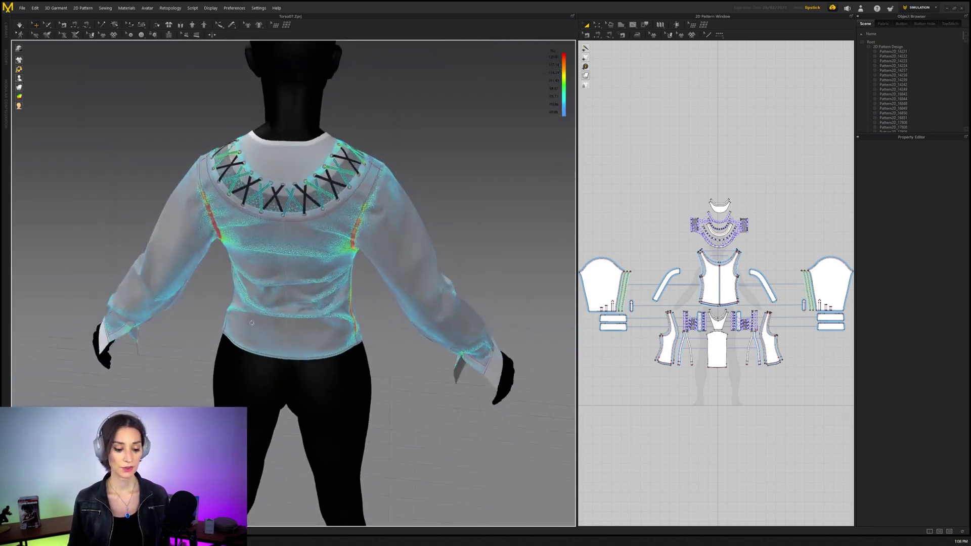
right_click_drag(296, 230, 289, 331)
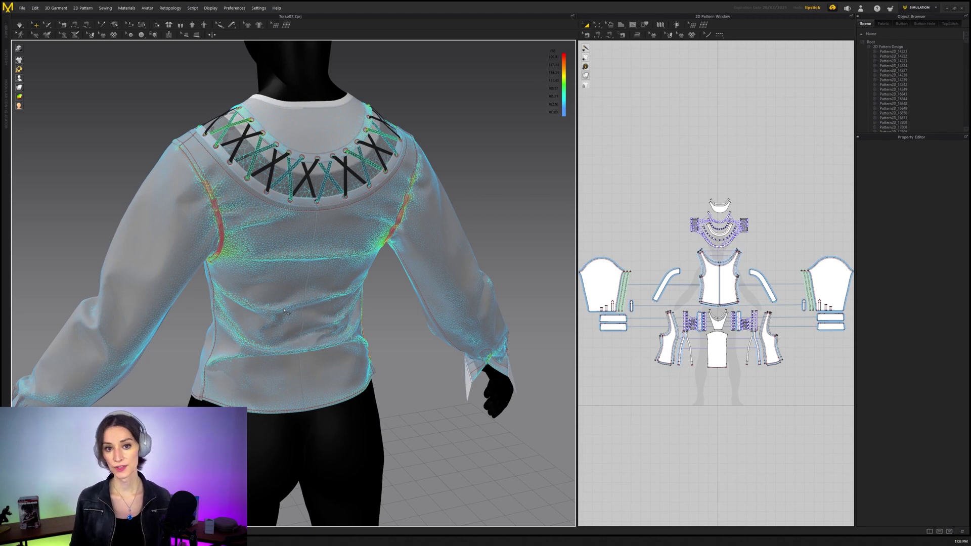
mouse_move(294, 342)
right_mouse_down()
mouse_move(277, 336)
mouse_move(298, 327)
right_mouse_up()
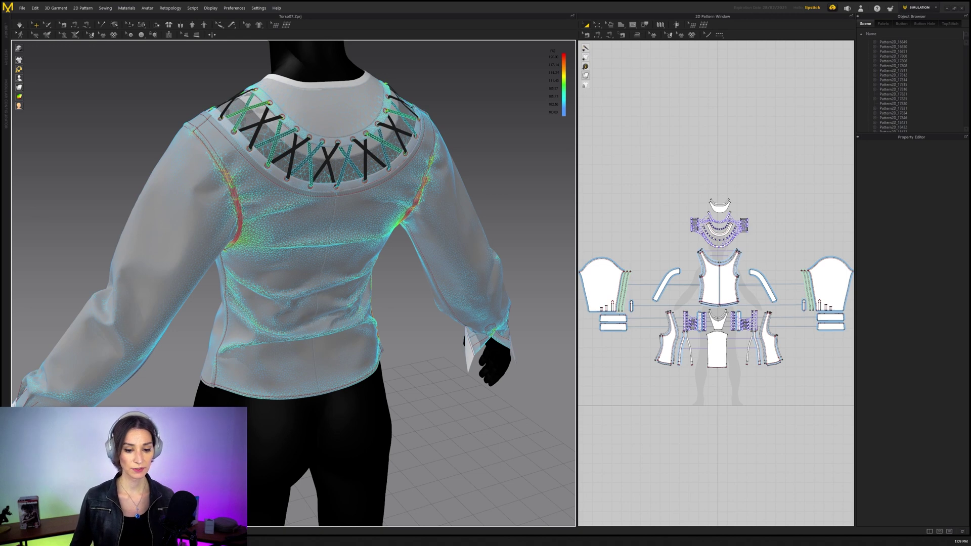
- Turn off the strain map and restore the shirt's normal fabric display
key("alt")
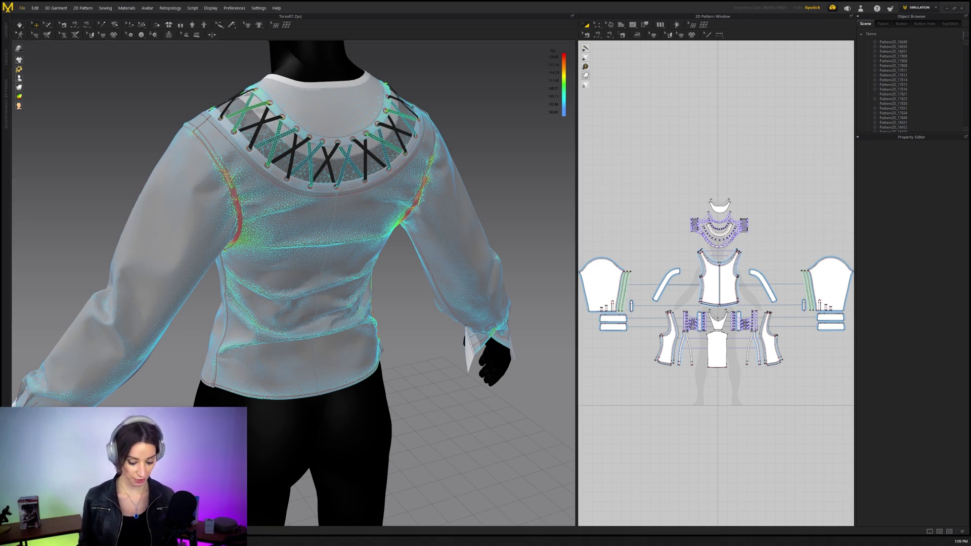
key("alt+2")
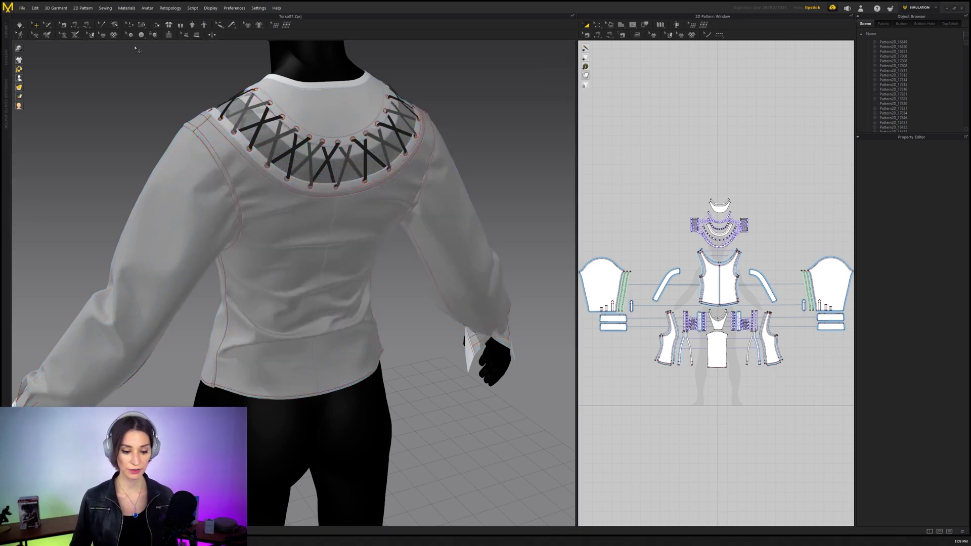
right_click_drag(344, 260, 303, 238)
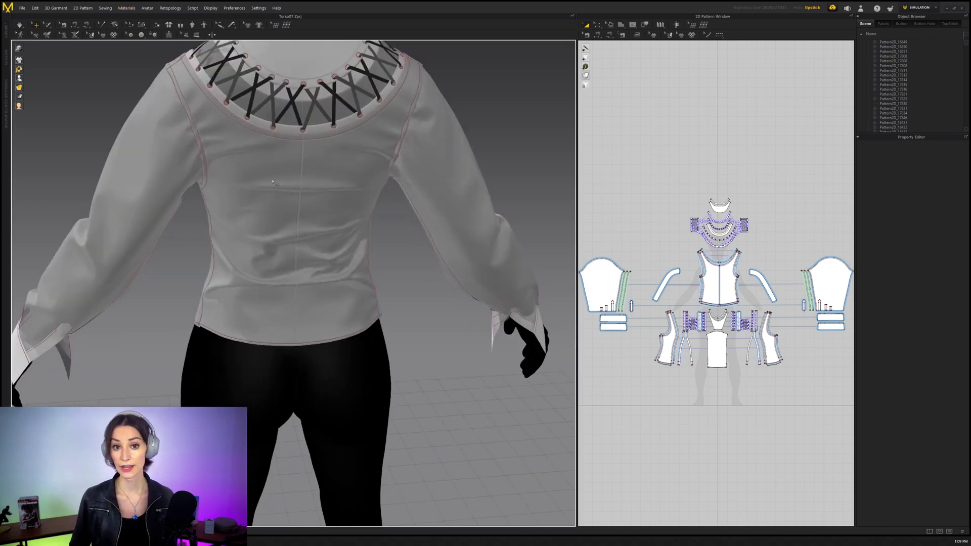
- Select both halves of the back bodice to identify their pattern pieces, and clear the selection
right_click_drag(273, 182, 253, 191)
left_click(255, 192)
scroll(302, 240, "up", 2)
mouse_move(302, 241)
right_mouse_down()
mouse_move(299, 252)
mouse_move(306, 244)
right_mouse_up()
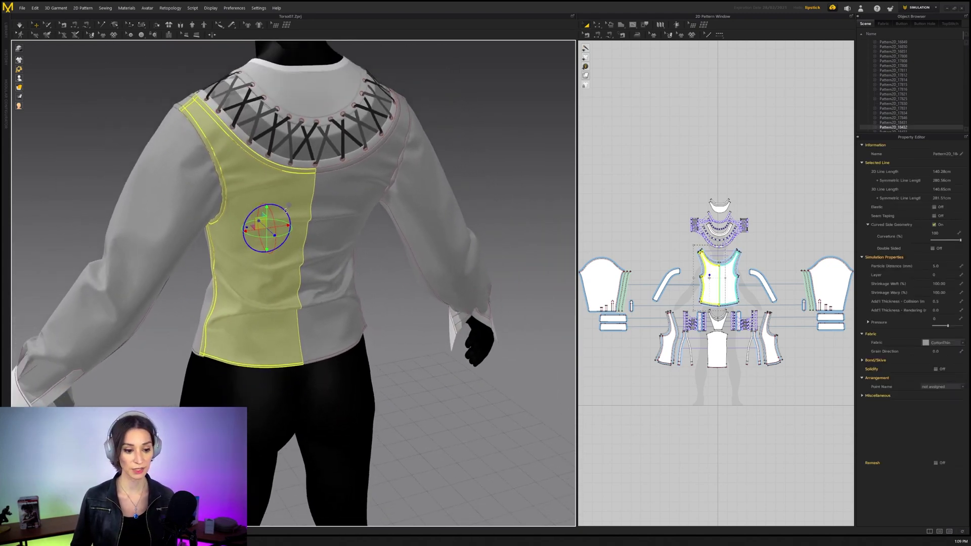
right_click_drag(289, 212, 230, 253)
left_click(492, 154)
left_click(336, 211)
left_click(297, 217, "shift")
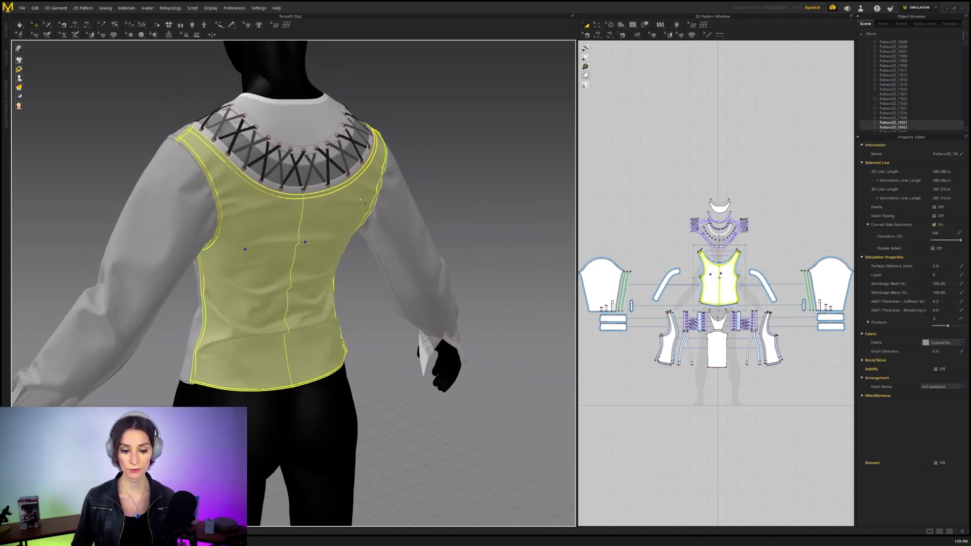
left_click(480, 173)
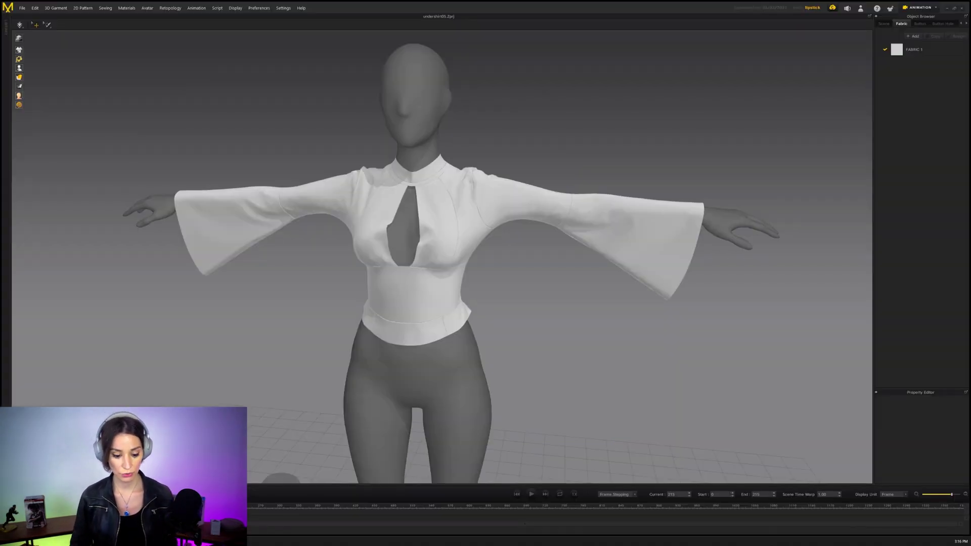
- Return the arm-raise animation to its starting pose and switch to the Simulation workspace
key("space")
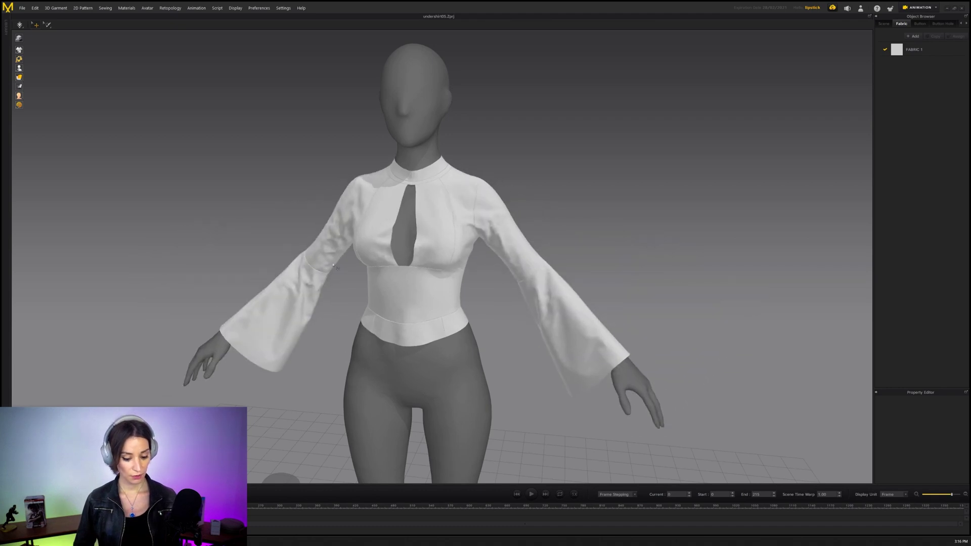
left_click(936, 10)
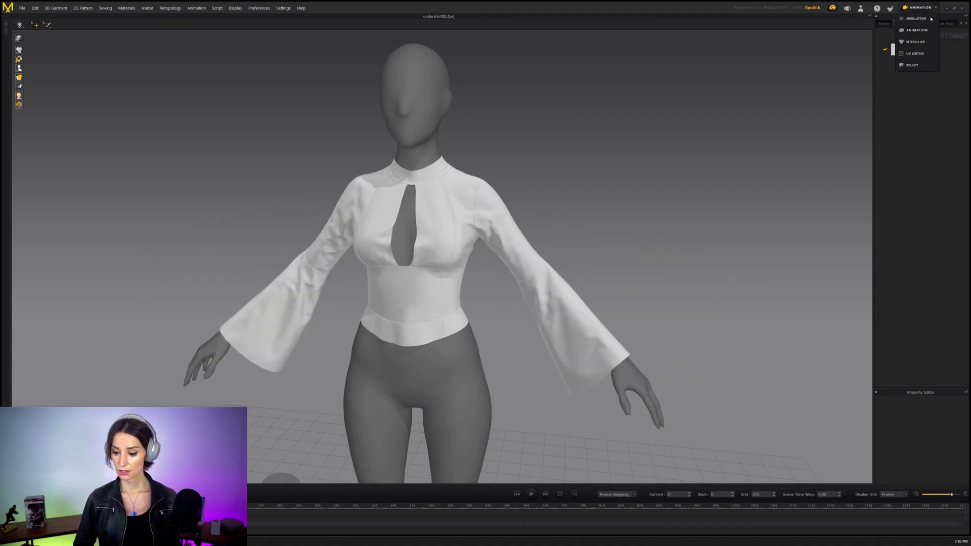
left_click(918, 32)
middle_click_drag(371, 192, 376, 193)
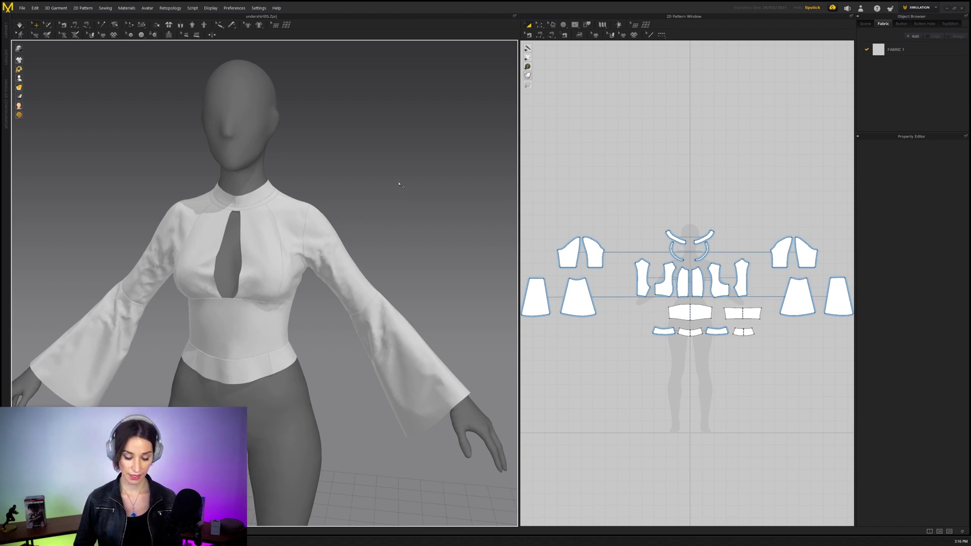
- Display the strain map on the shirt and compare the tension on its front and back
key("alt+8")
middle_click_drag(351, 235, 343, 263)
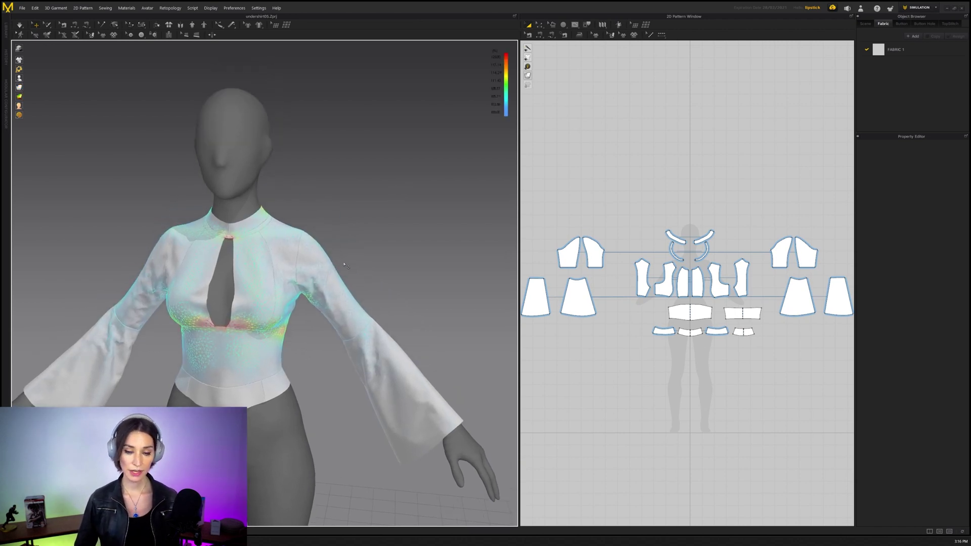
scroll(317, 217, "up", 2)
right_click_drag(329, 236, 208, 218)
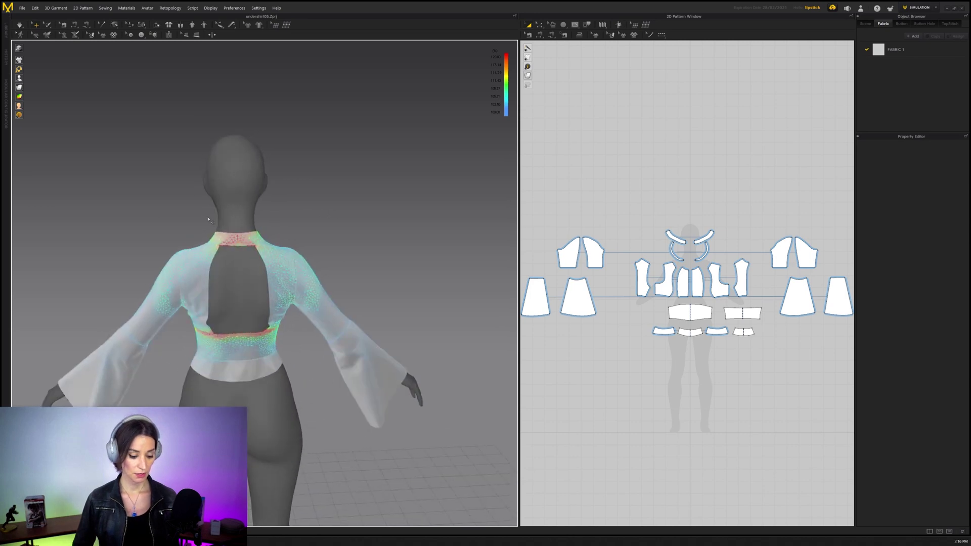
- Examine the strain along the back of the collar, around the armholes and below the open back
middle_click_drag(208, 218, 231, 213)
scroll(246, 232, "down", 2)
right_click_drag(249, 230, 289, 261)
scroll(296, 253, "up", 2)
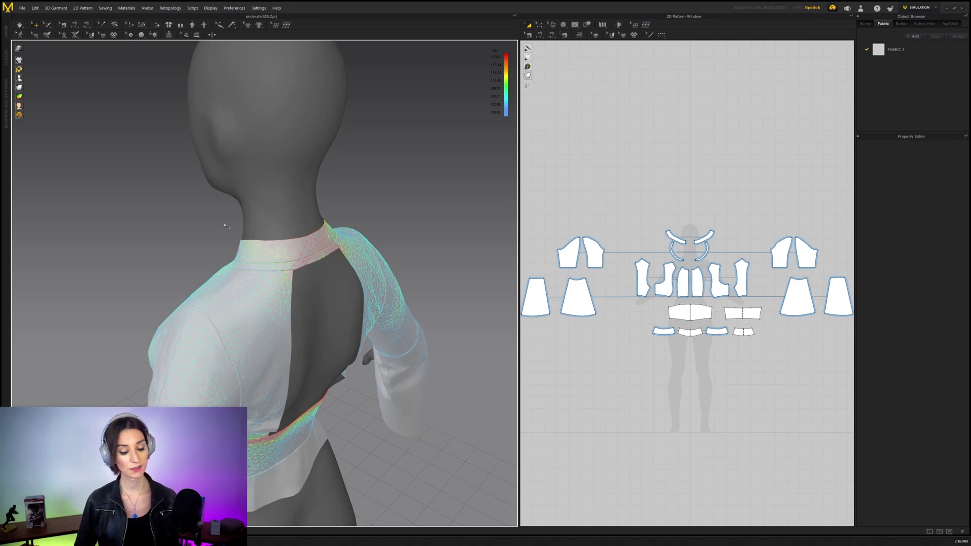
scroll(223, 223, "down", 2)
right_click_drag(223, 221, 230, 190)
scroll(335, 175, "up", 2)
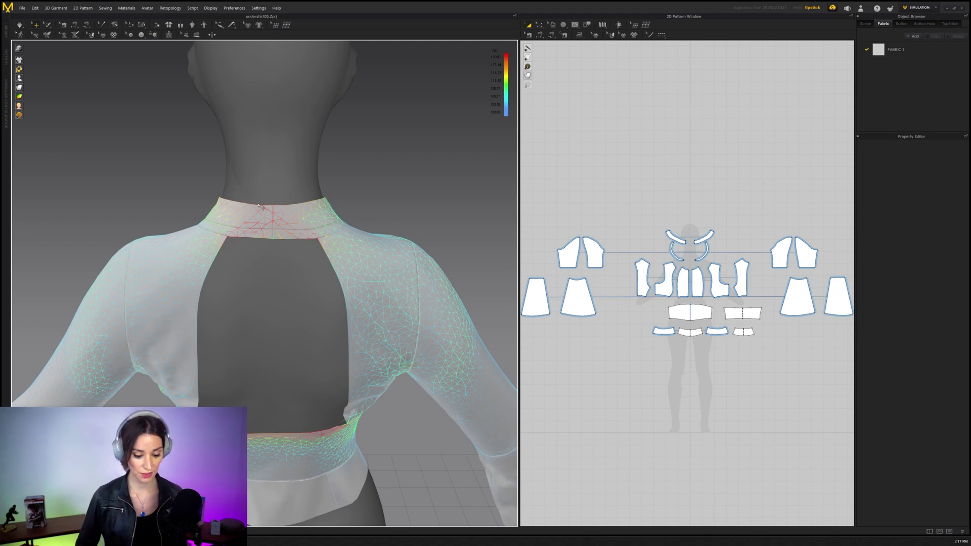
middle_click_drag(207, 414, 260, 248)
right_click_drag(260, 247, 281, 239)
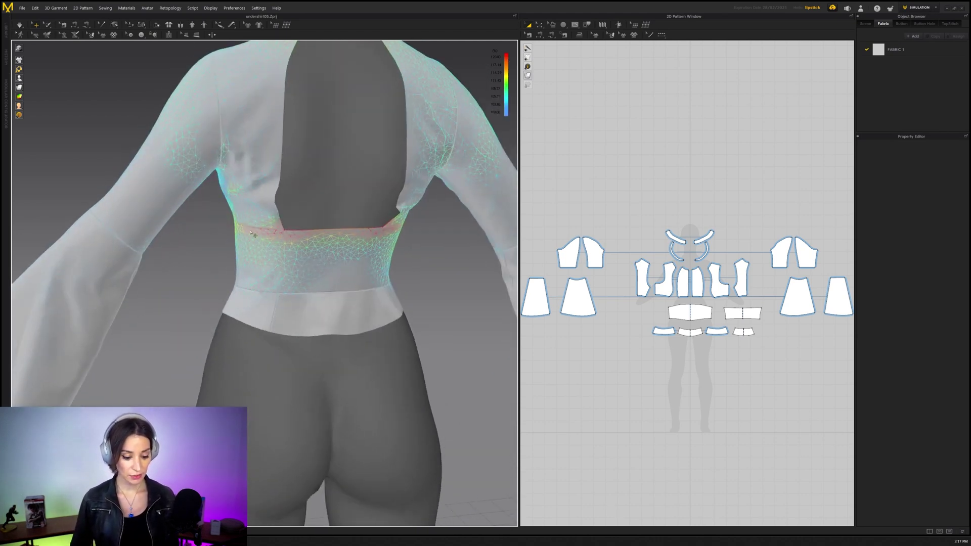
scroll(233, 258, "down", 5)
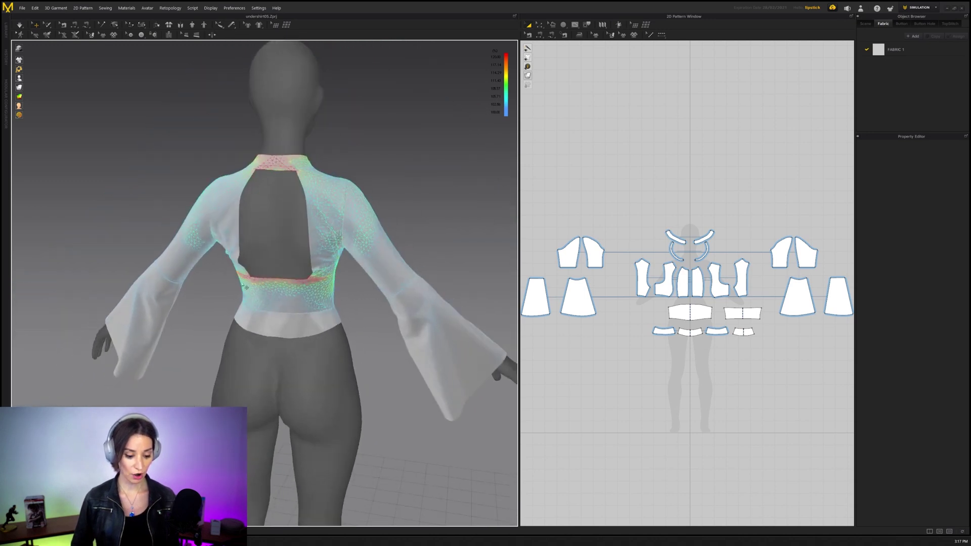
- Select the avatar mesh and make its material black so that it contrasts with the shirt
right_click_drag(249, 281, 354, 179)
scroll(354, 179, "up", 5)
left_click(267, 118)
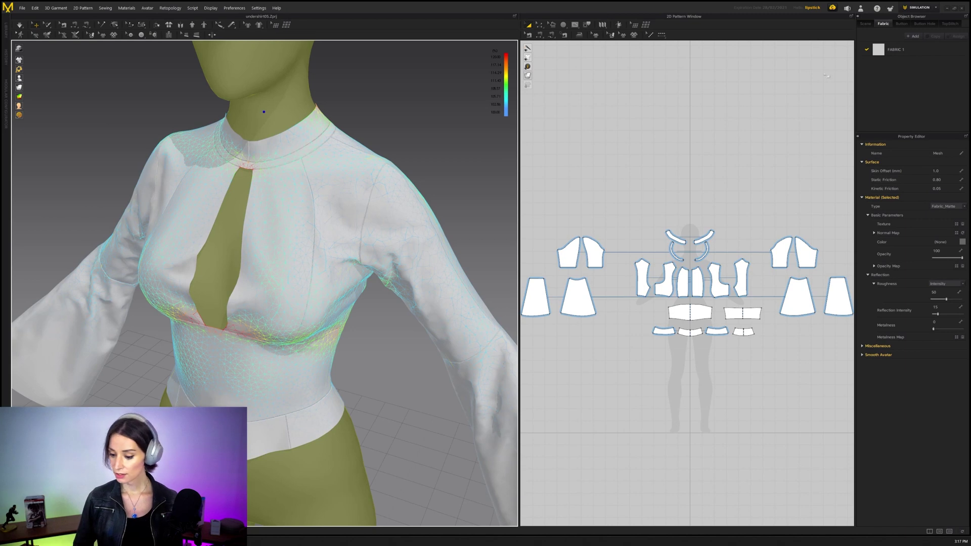
left_click(865, 24)
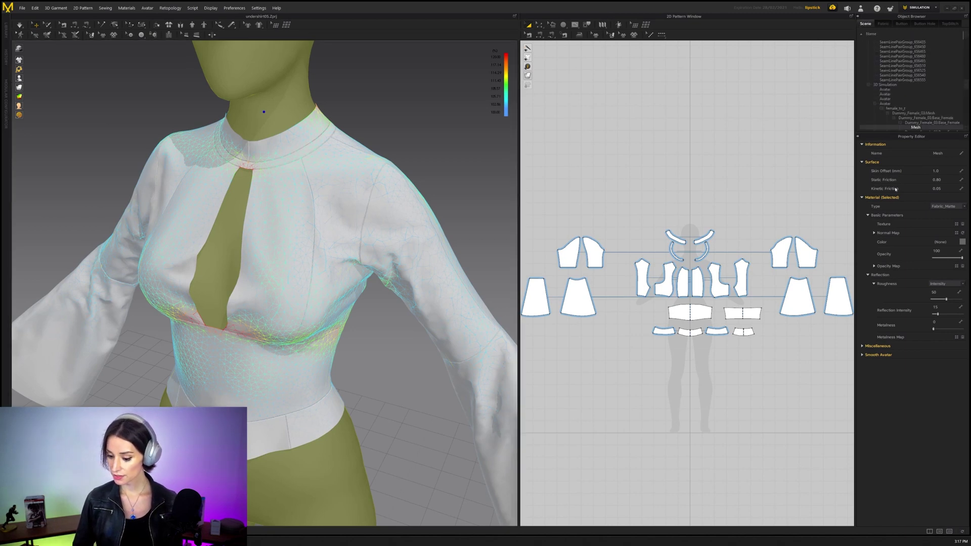
scroll(884, 65, "up", 5)
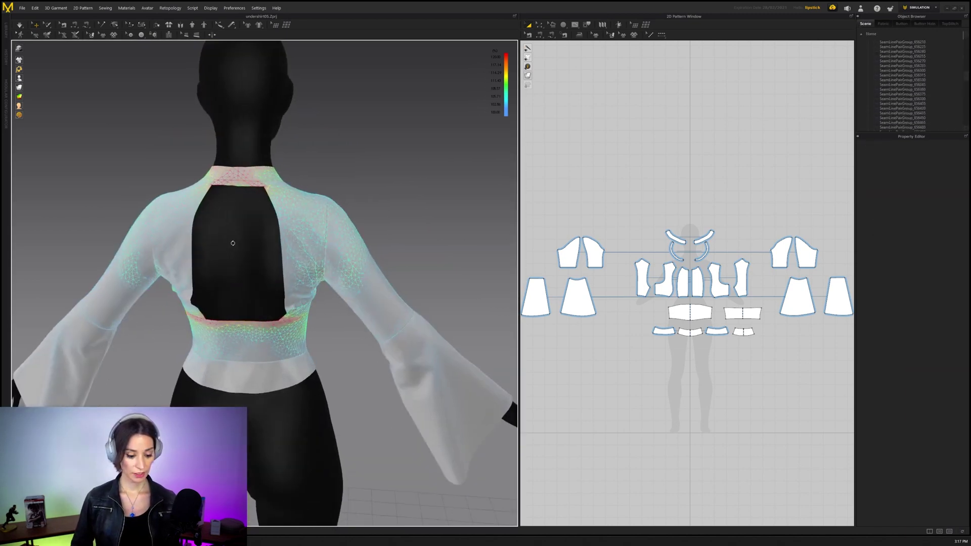
middle_click_drag(232, 242, 285, 244)
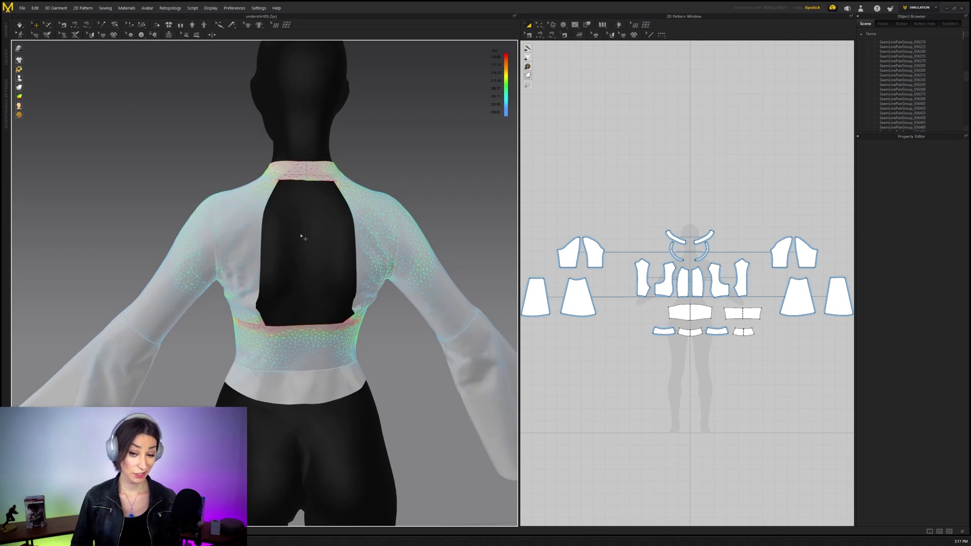
scroll(273, 252, "up", 5)
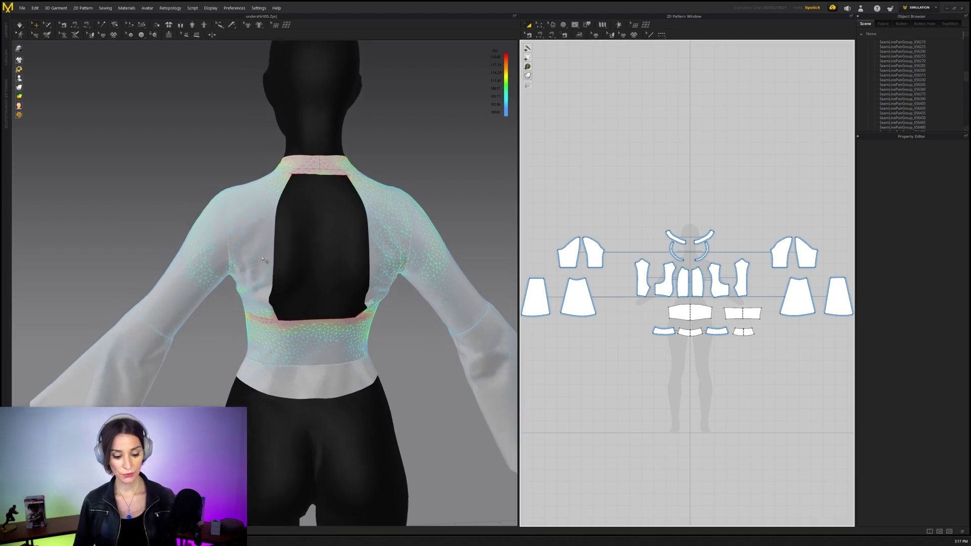
- Inspect the strain map around the back cutout, the collar and the midriff band against the dark avatar
scroll(262, 260, "down", 4)
right_click_drag(262, 261, 313, 263)
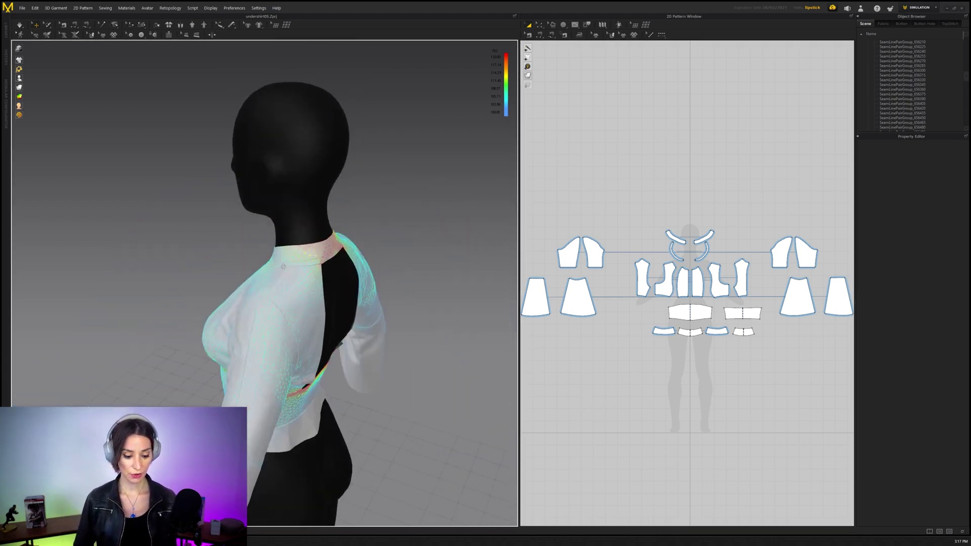
middle_click_drag(260, 294, 223, 251)
right_click_drag(223, 251, 175, 232)
scroll(175, 232, "up", 6)
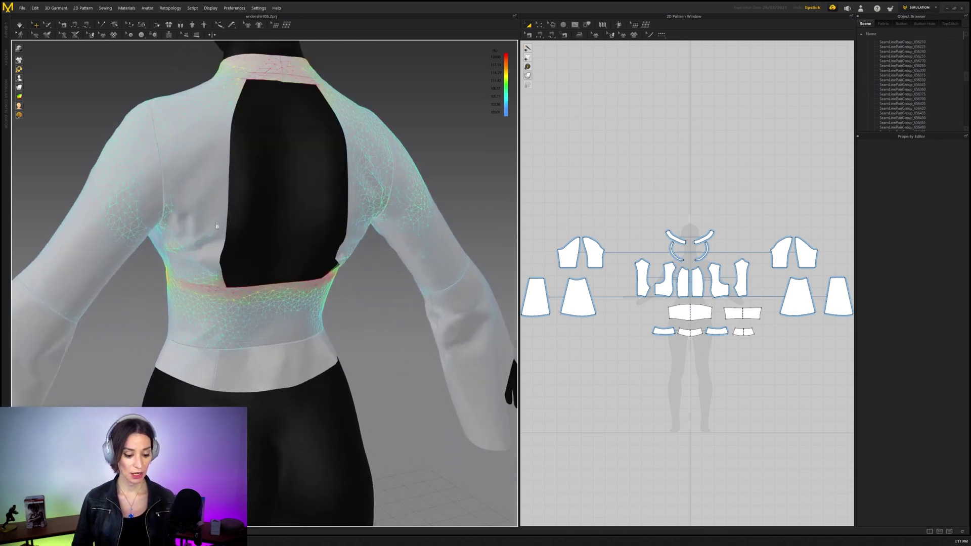
scroll(200, 283, "down", 1)
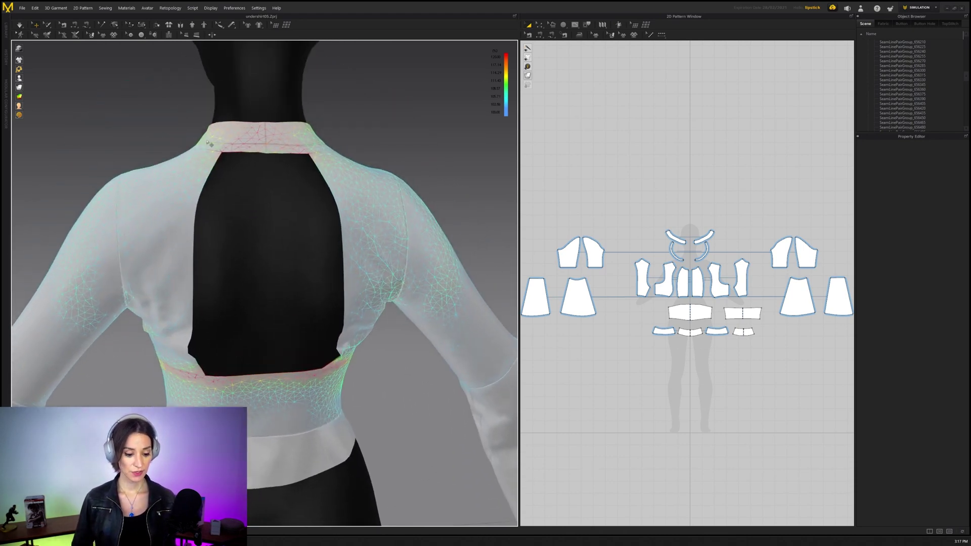
scroll(222, 402, "down", 3)
right_click_drag(222, 402, 237, 313)
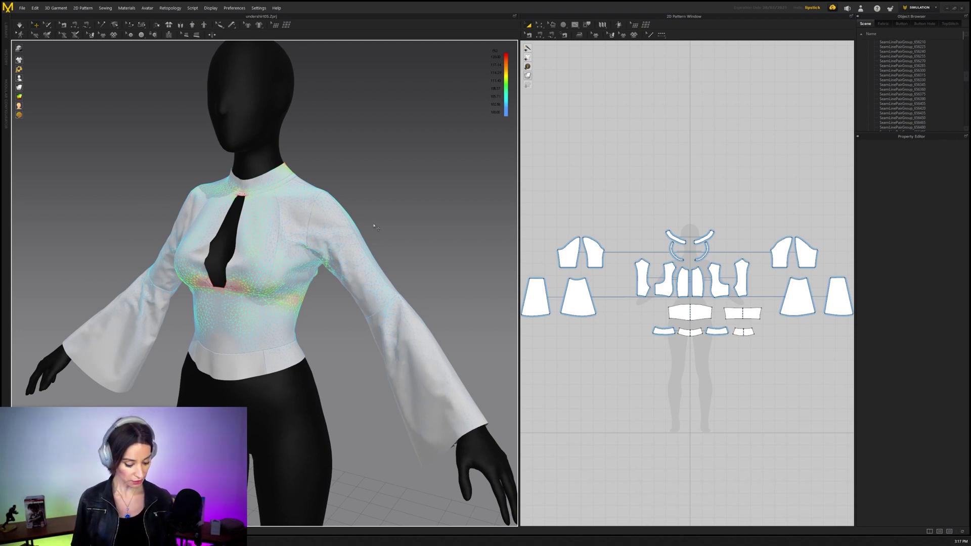
- Turn off the strain map and examine the folds across the front bodice, under the bust and on the sleeves
key("alt+1")
right_click_drag(360, 257, 389, 259)
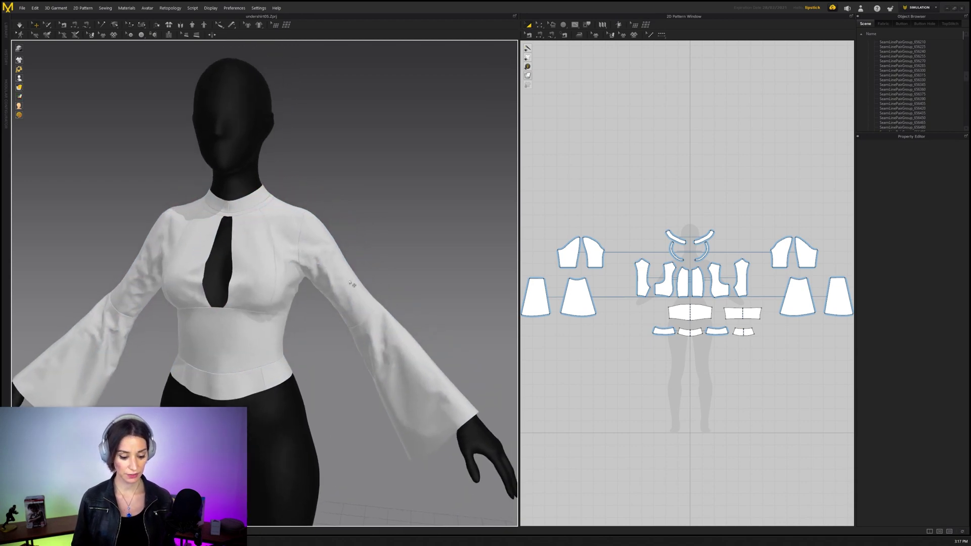
scroll(325, 312, "up", 3)
middle_click_drag(202, 323, 288, 323)
right_click_drag(289, 322, 112, 337)
middle_click_drag(184, 363, 181, 307)
right_click_drag(181, 307, 141, 288)
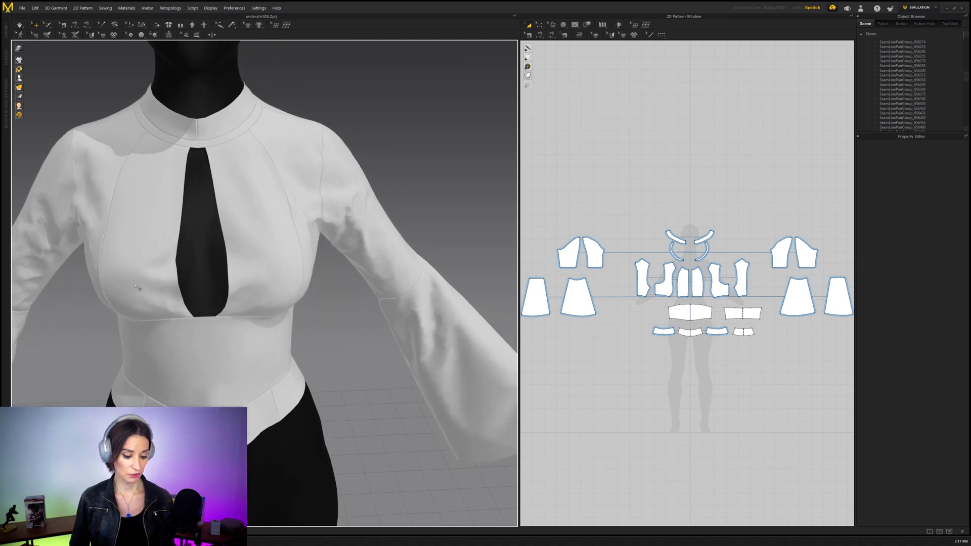
scroll(151, 283, "down", 3)
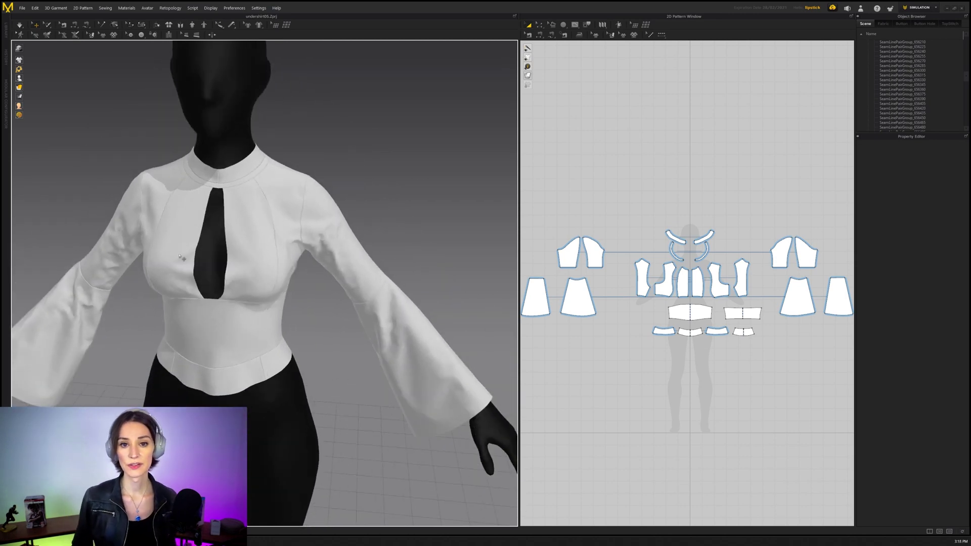
scroll(269, 275, "up", 4)
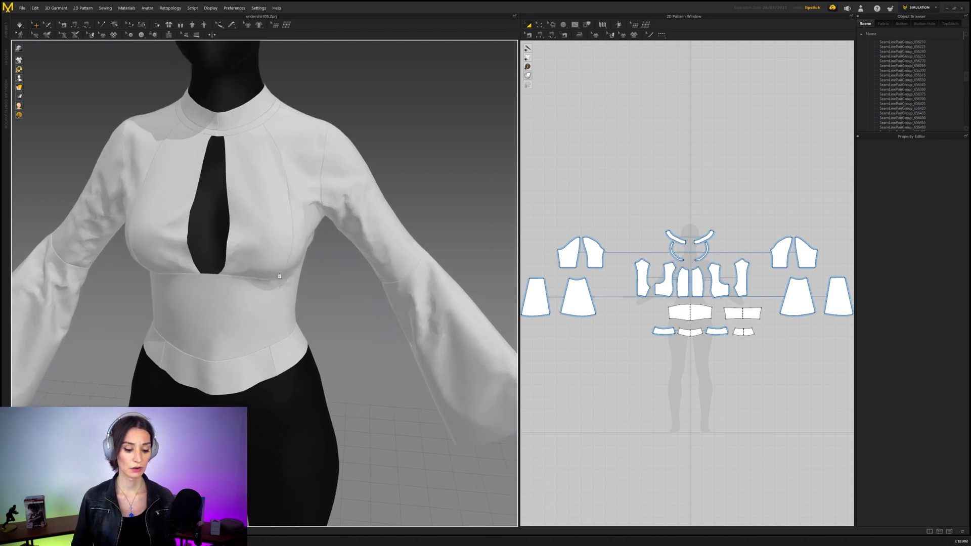
scroll(268, 271, "down", 5)
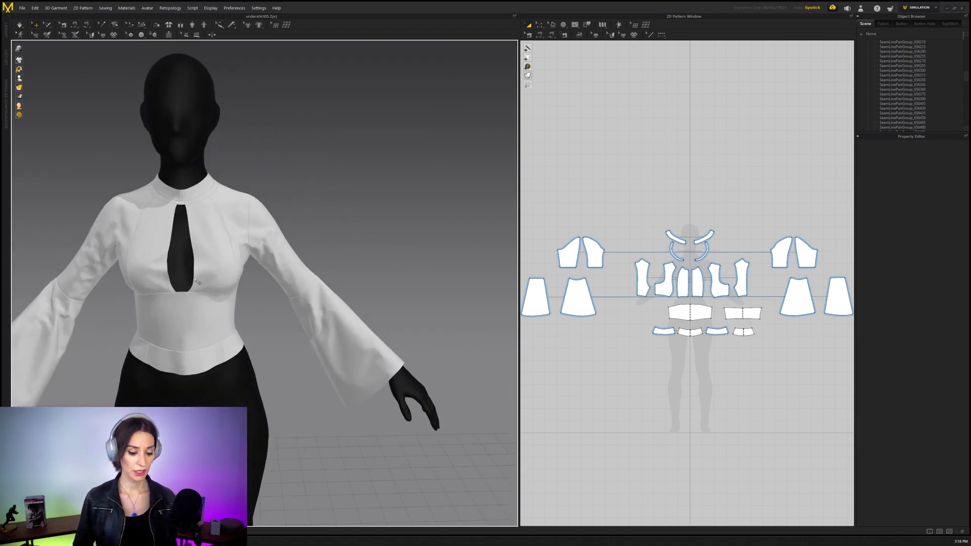
- Select the front side bodice panel and the adjoining upper sleeve to identify their pattern pieces, and clear the selection
scroll(243, 309, "up", 4)
mouse_move(299, 303)
right_mouse_down()
mouse_move(242, 310)
mouse_move(269, 313)
mouse_move(306, 296)
right_mouse_up()
left_click(302, 296)
left_click(386, 281, "shift")
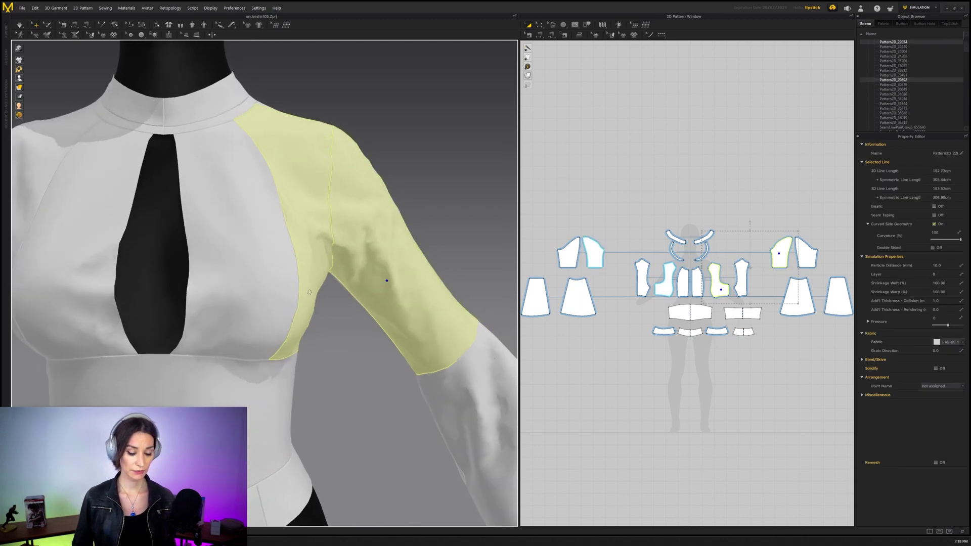
middle_click_drag(306, 296, 302, 307)
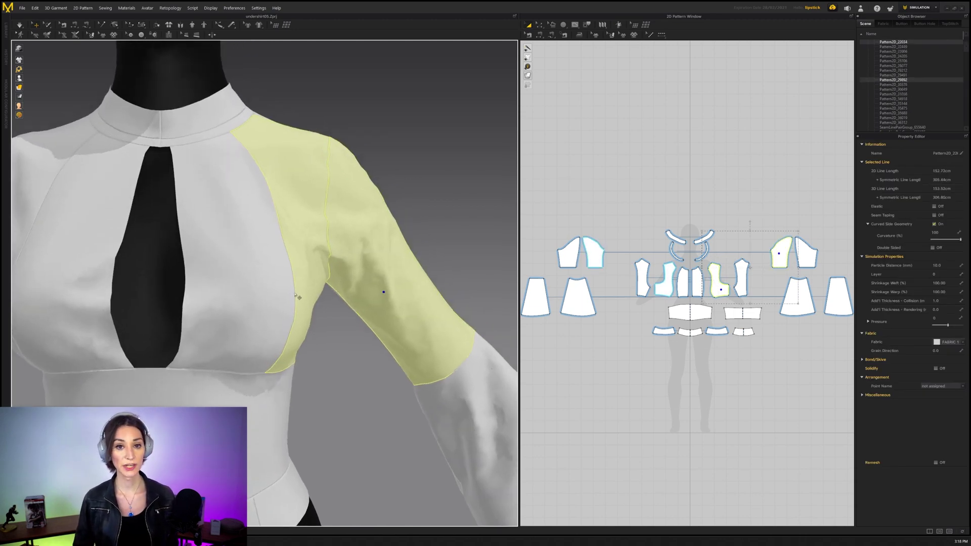
right_click_drag(294, 294, 277, 289)
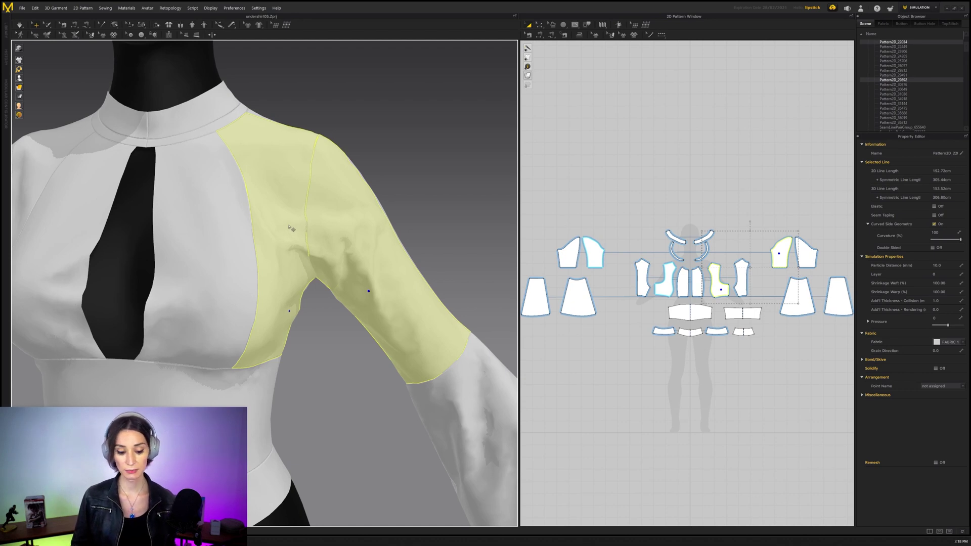
scroll(239, 213, "down", 2)
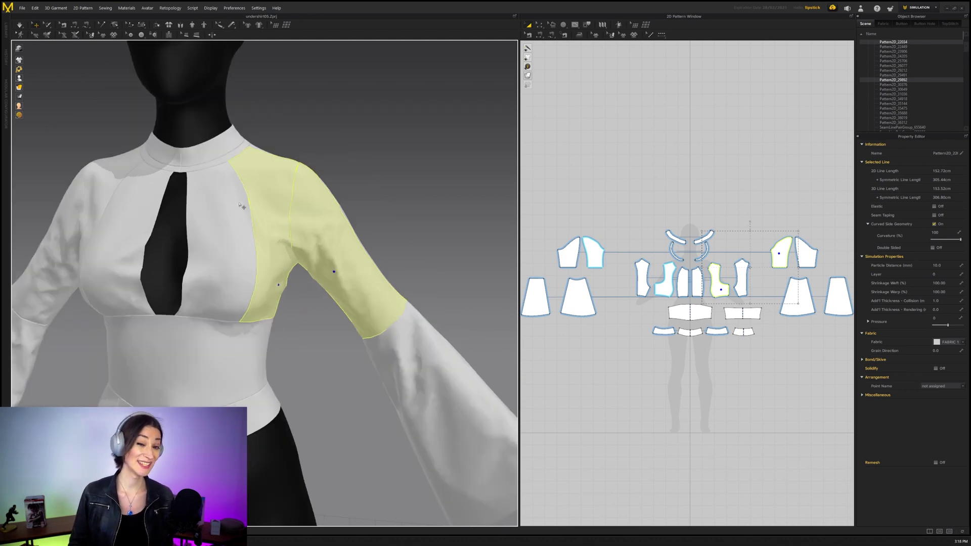
right_click_drag(467, 201, 438, 201)
left_click(437, 201)
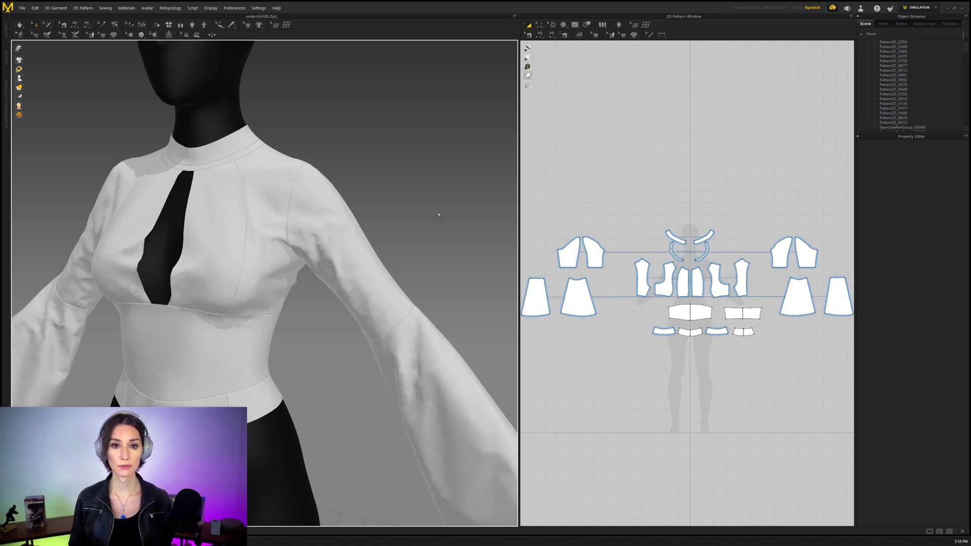
- Inspect the wrinkles around the front armhole, shoulder and upper sleeve with the arms lowered
right_click_drag(435, 200, 391, 251)
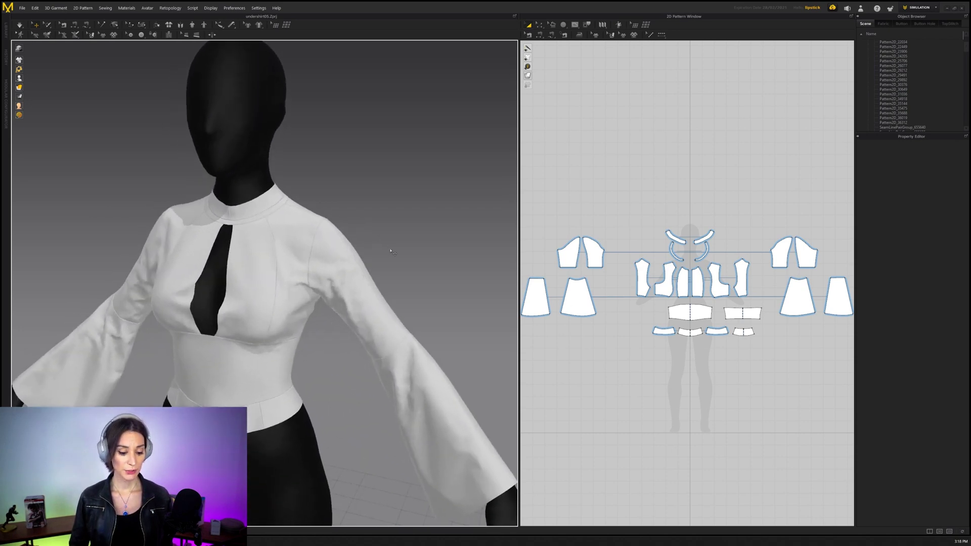
right_click_drag(276, 152, 314, 247)
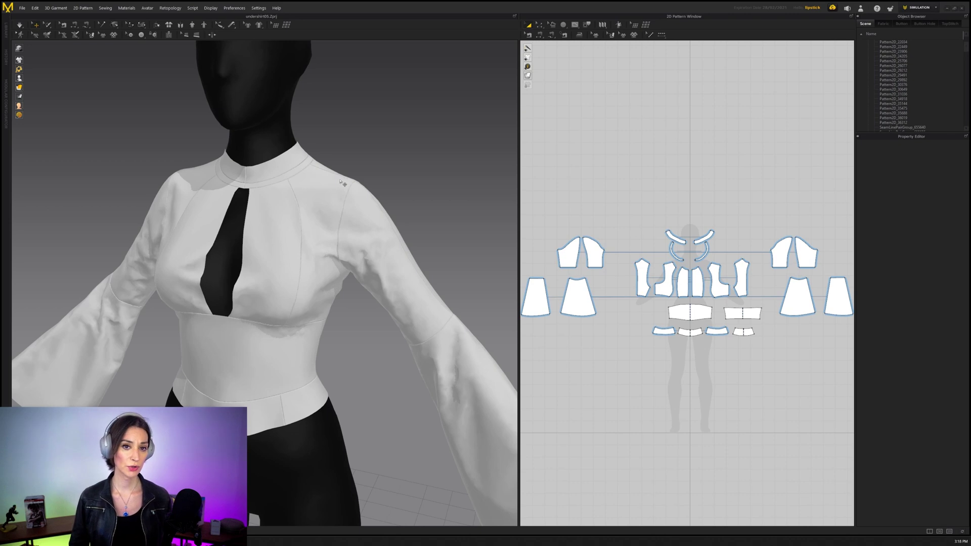
middle_click_drag(341, 182, 338, 180)
right_click_drag(338, 180, 354, 152)
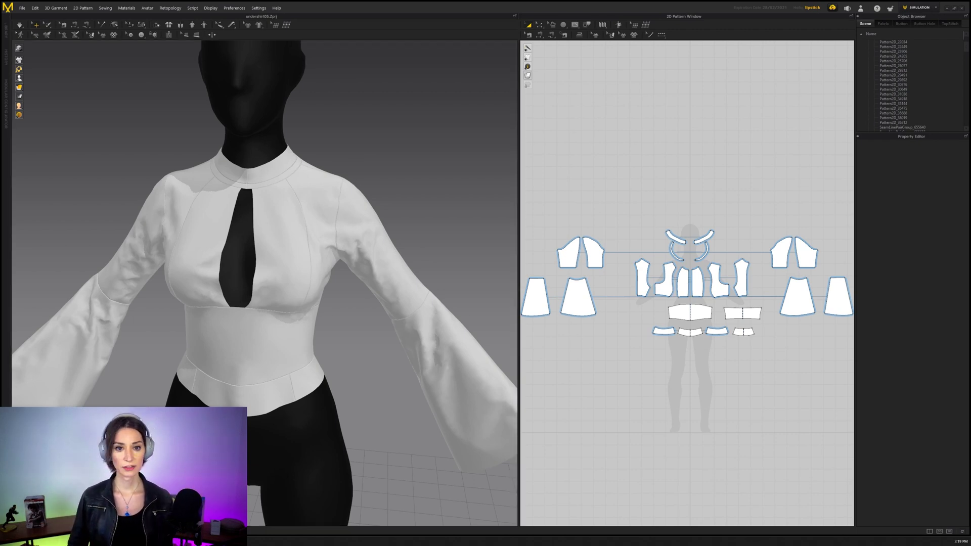
right_click_drag(218, 141, 296, 257)
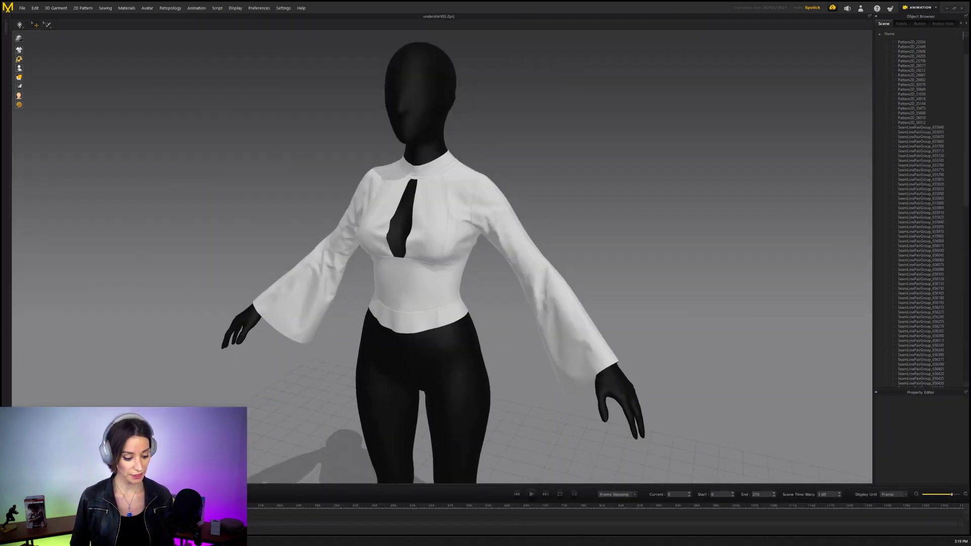
- Play the avatar animation in the Animation workspace up to the raised-arm pose and inspect the shoulders and hem
key("space")
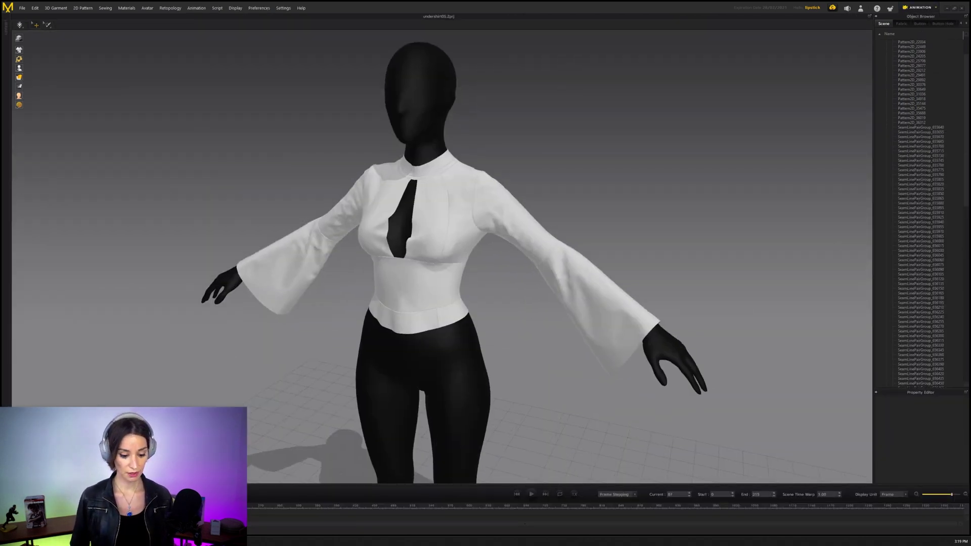
scroll(502, 333, "up", 3)
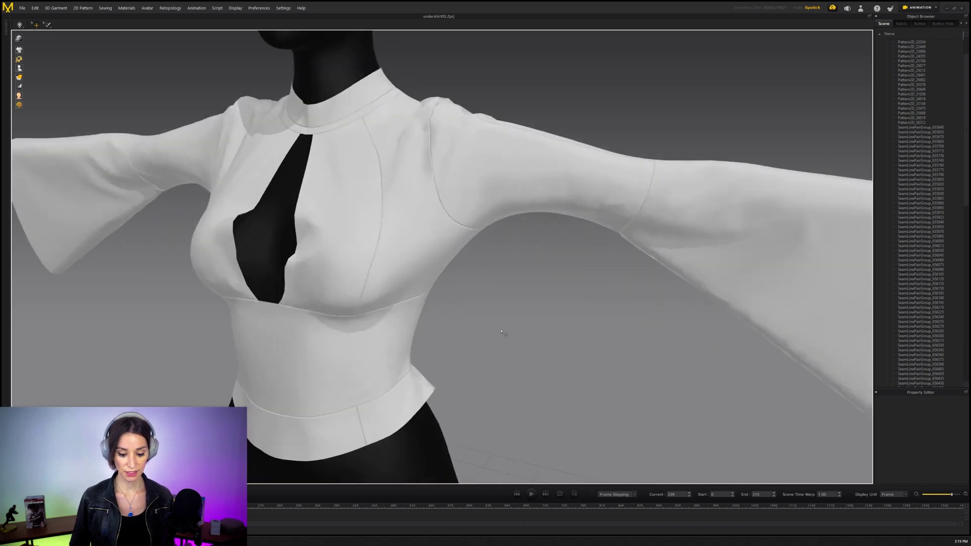
right_click_drag(502, 334, 471, 324)
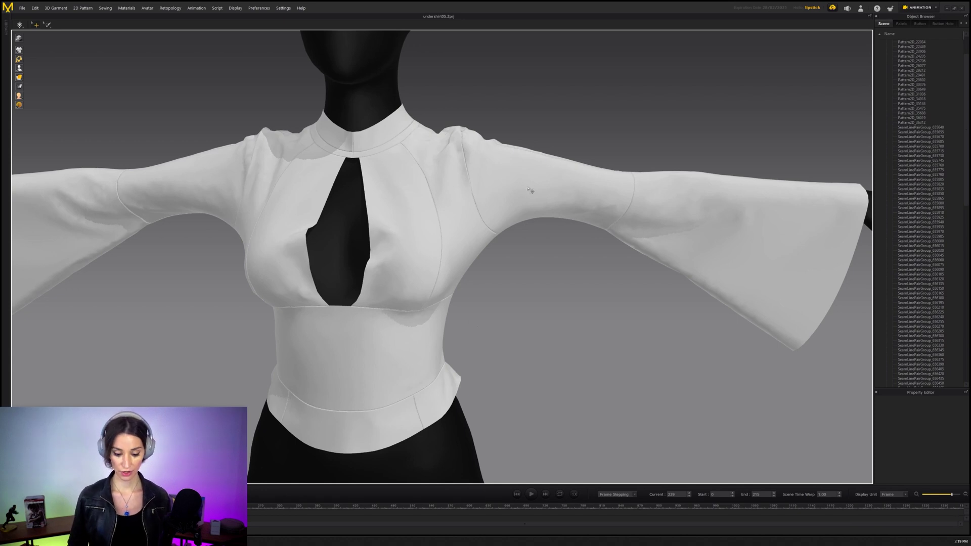
- Switch back to the Simulation workspace and display the strain map on the shirt in the raised-arm pose
left_click(935, 8)
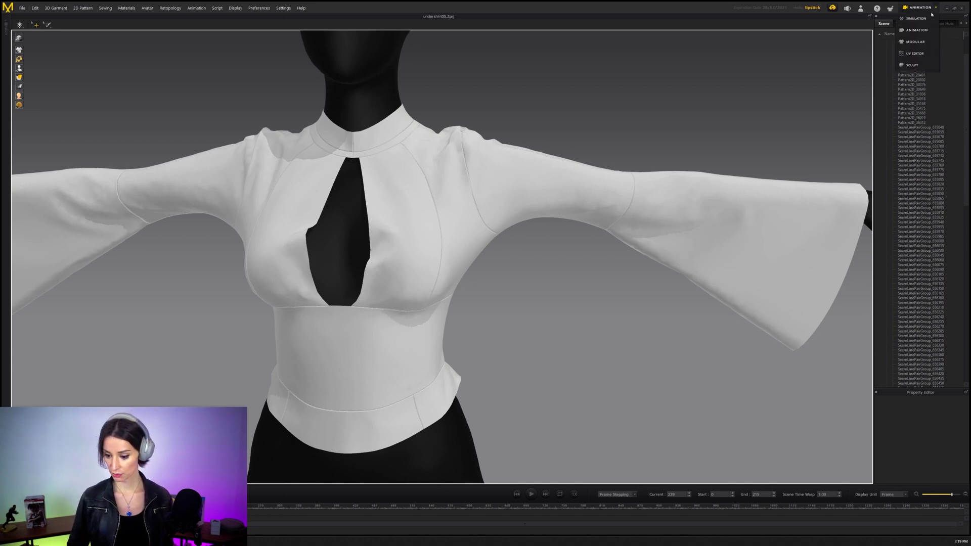
left_click(917, 19)
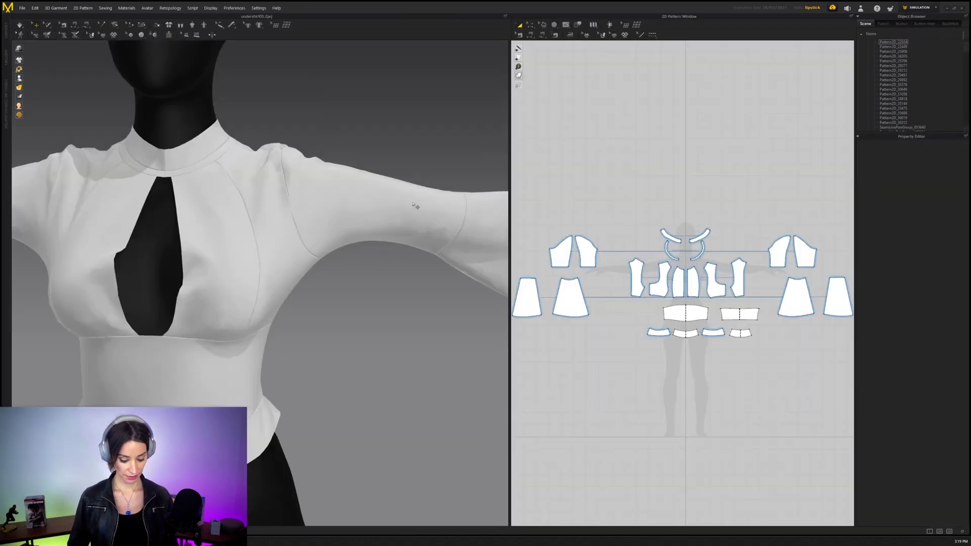
key("alt+7")
- Inspect the strain around the back armhole, underarm and back side panel, and compare it with the front
right_click_drag(331, 253, 232, 277)
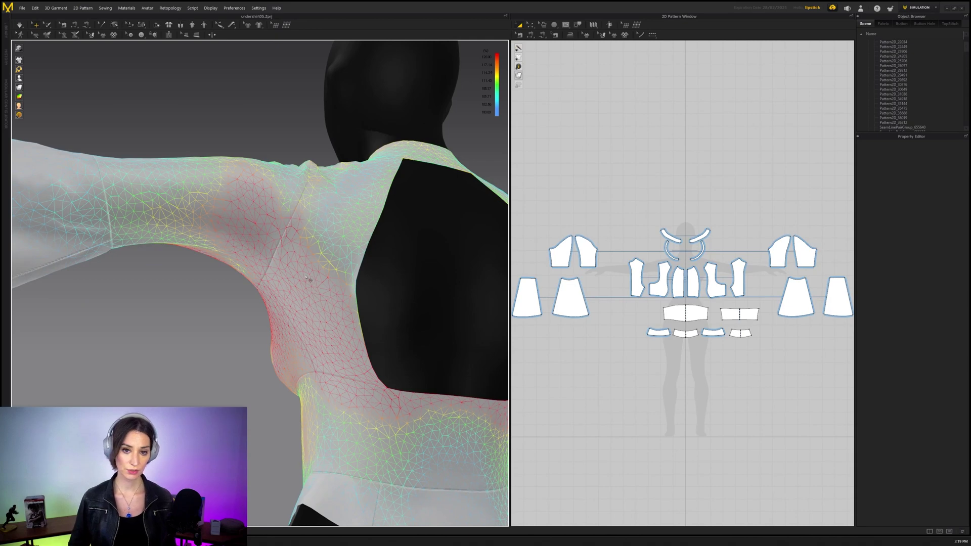
right_click_drag(293, 269, 97, 274)
scroll(189, 262, "down", 5)
right_click_drag(189, 262, 258, 286)
scroll(275, 279, "up", 2)
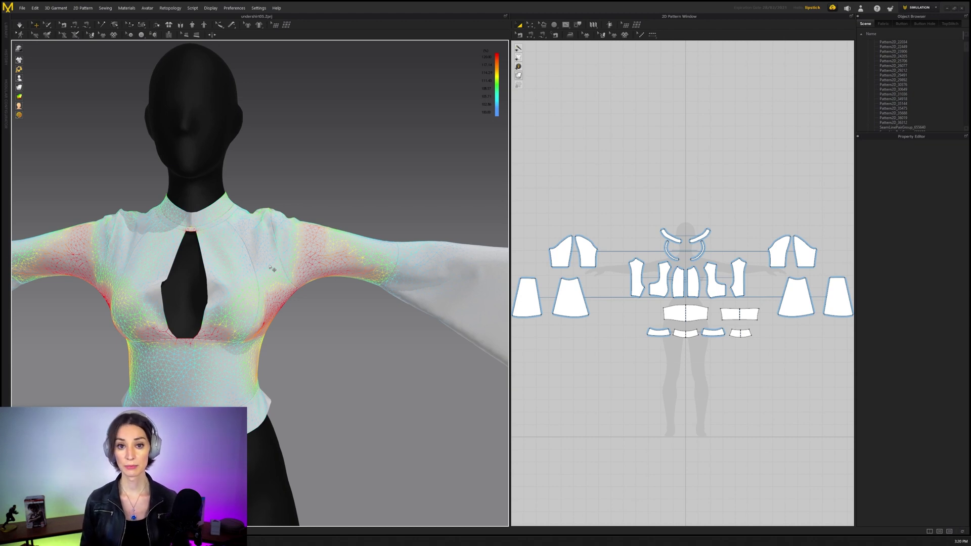
- Examine the strain across the front bodice, underarms and upper sleeves, and restore the plain white garment display
right_click_drag(271, 268, 242, 281)
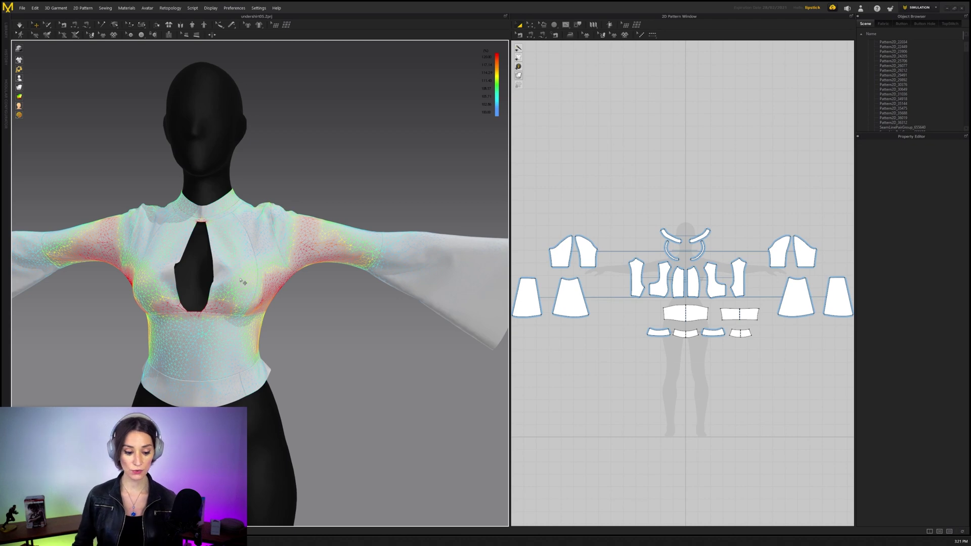
right_click_drag(241, 281, 281, 251)
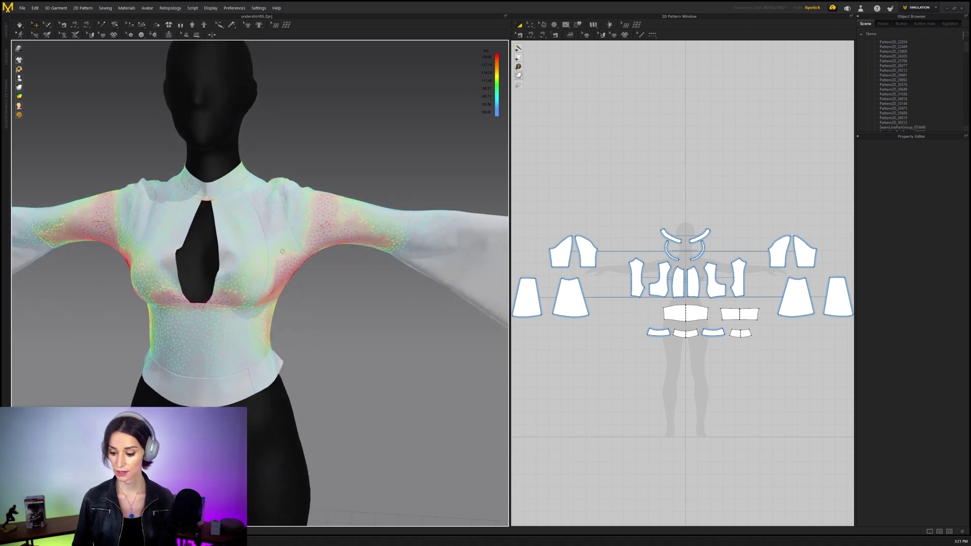
right_click_drag(345, 220, 329, 234)
scroll(333, 240, "up", 3)
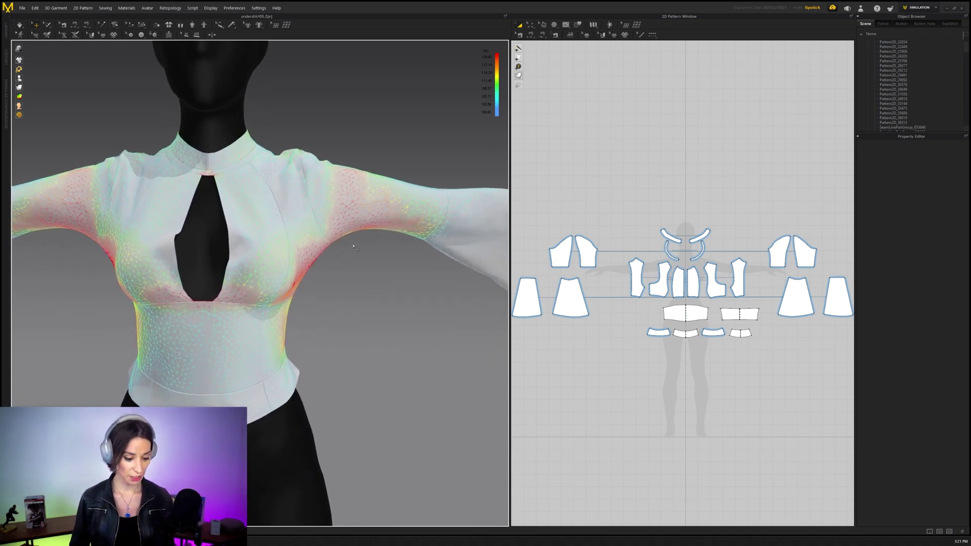
key("alt+2")
scroll(296, 260, "down", 3)
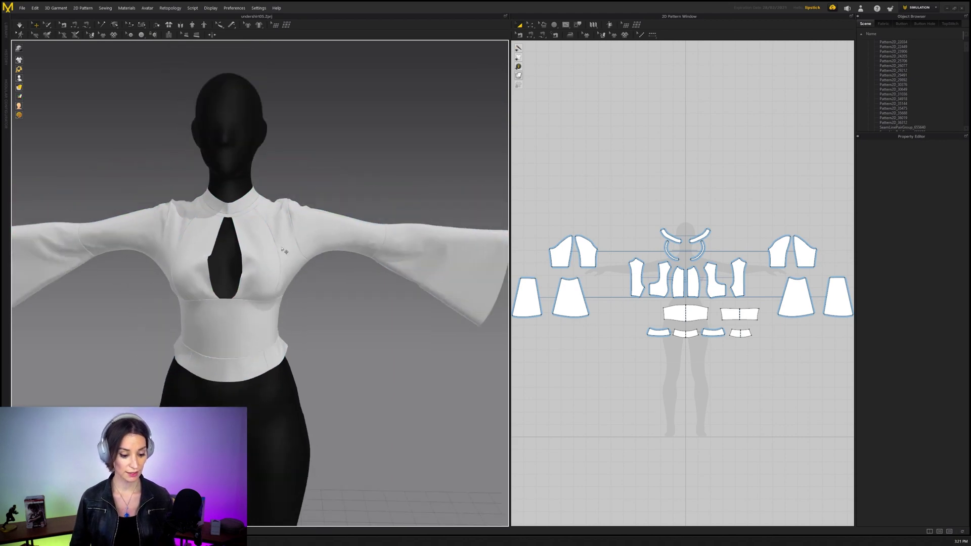